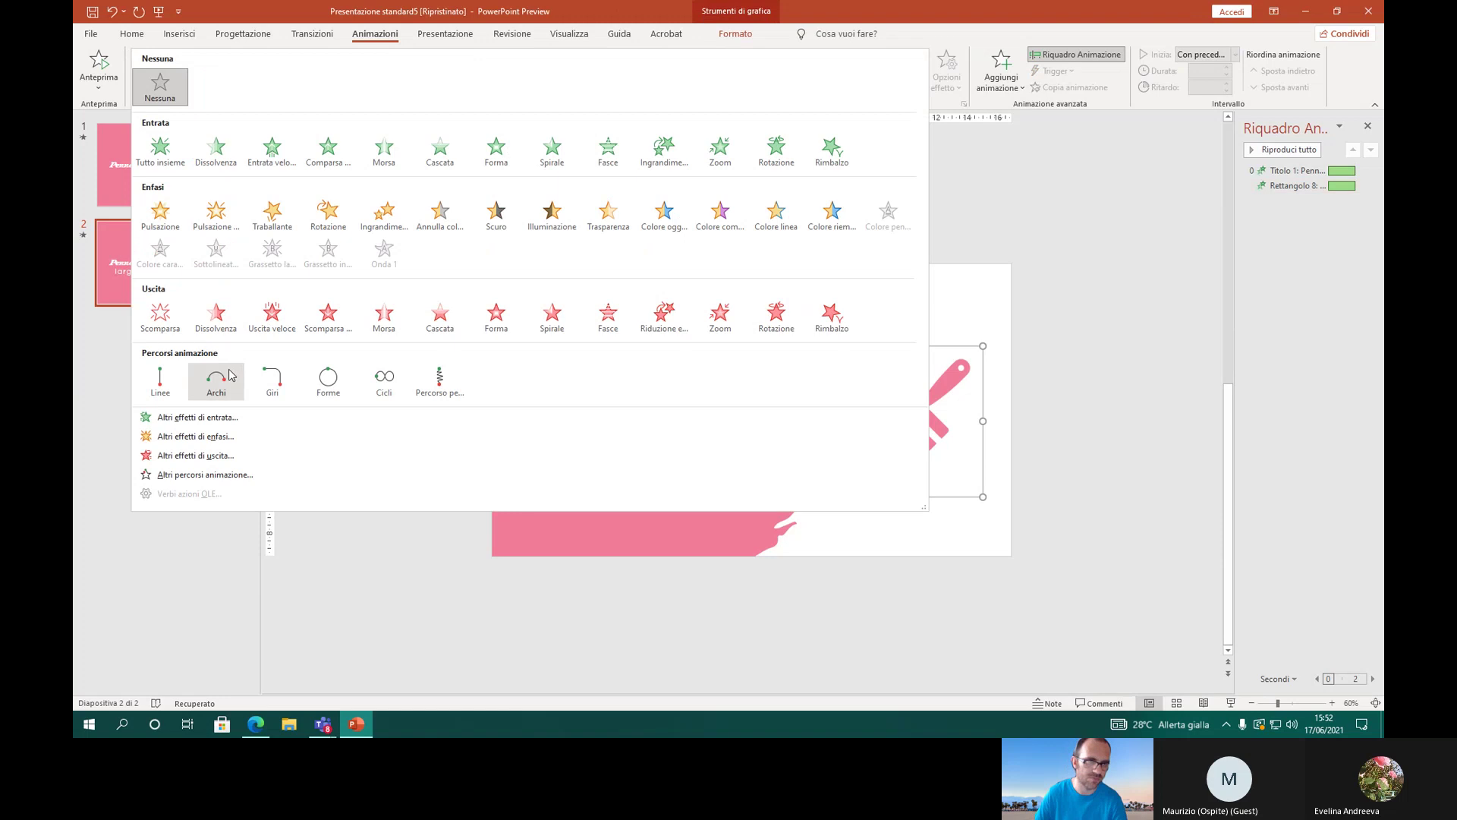
# Step: Try the leftward, rightward and upward directions for the brush graphic's Archi motion path
pyautogui.click(954, 84)
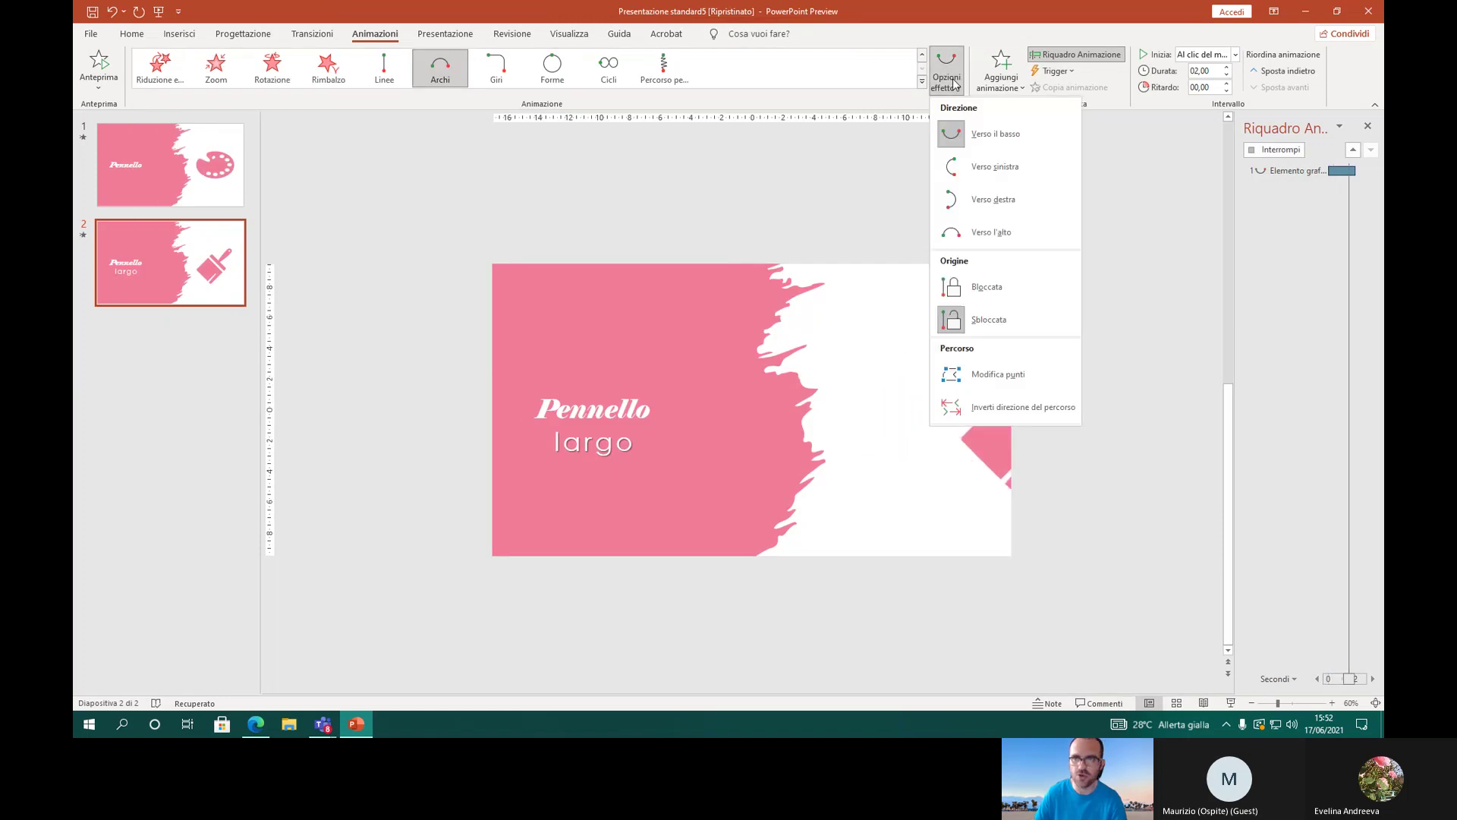
pyautogui.click(969, 170)
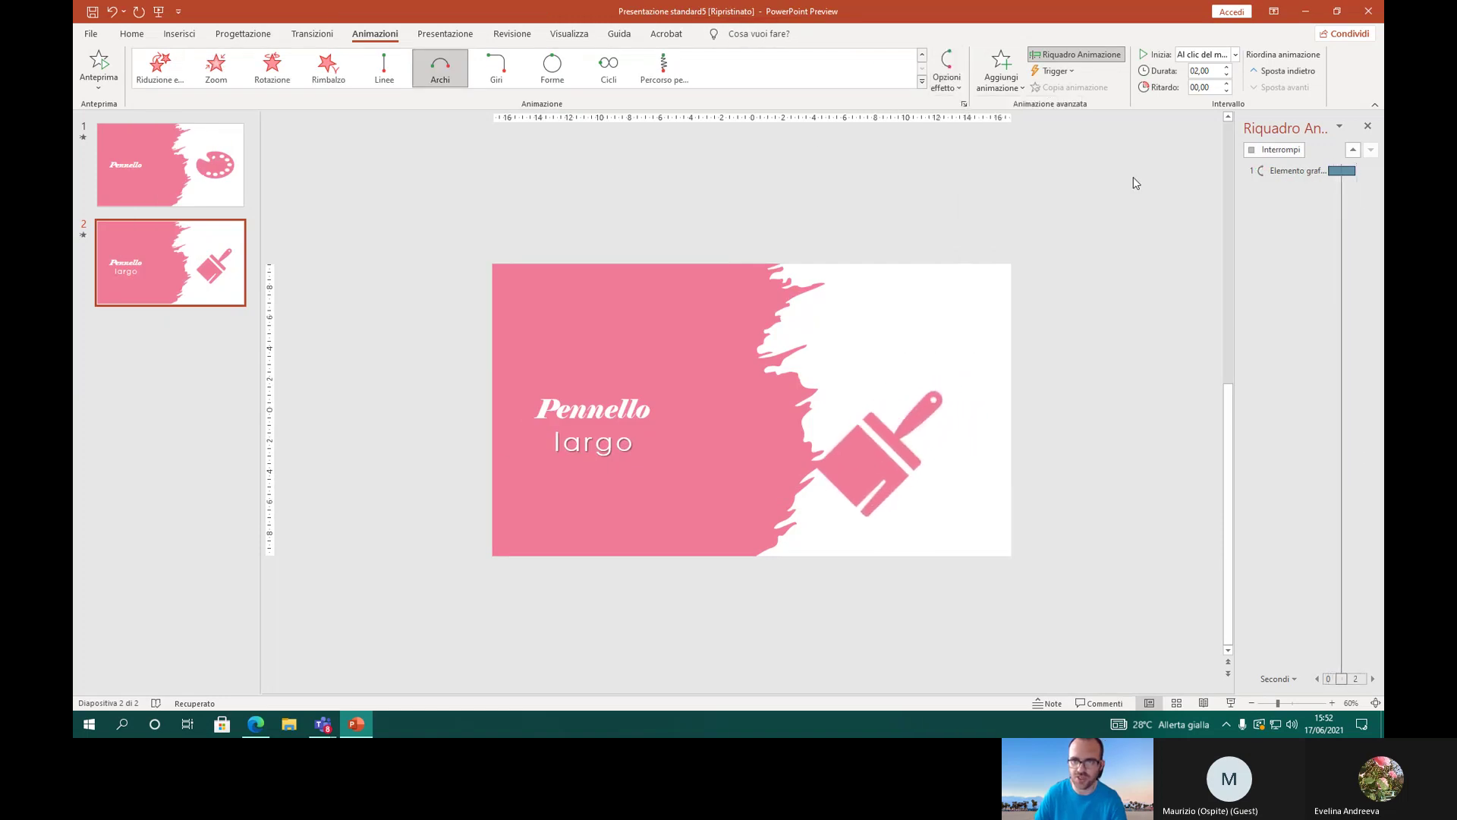
pyautogui.click(954, 85)
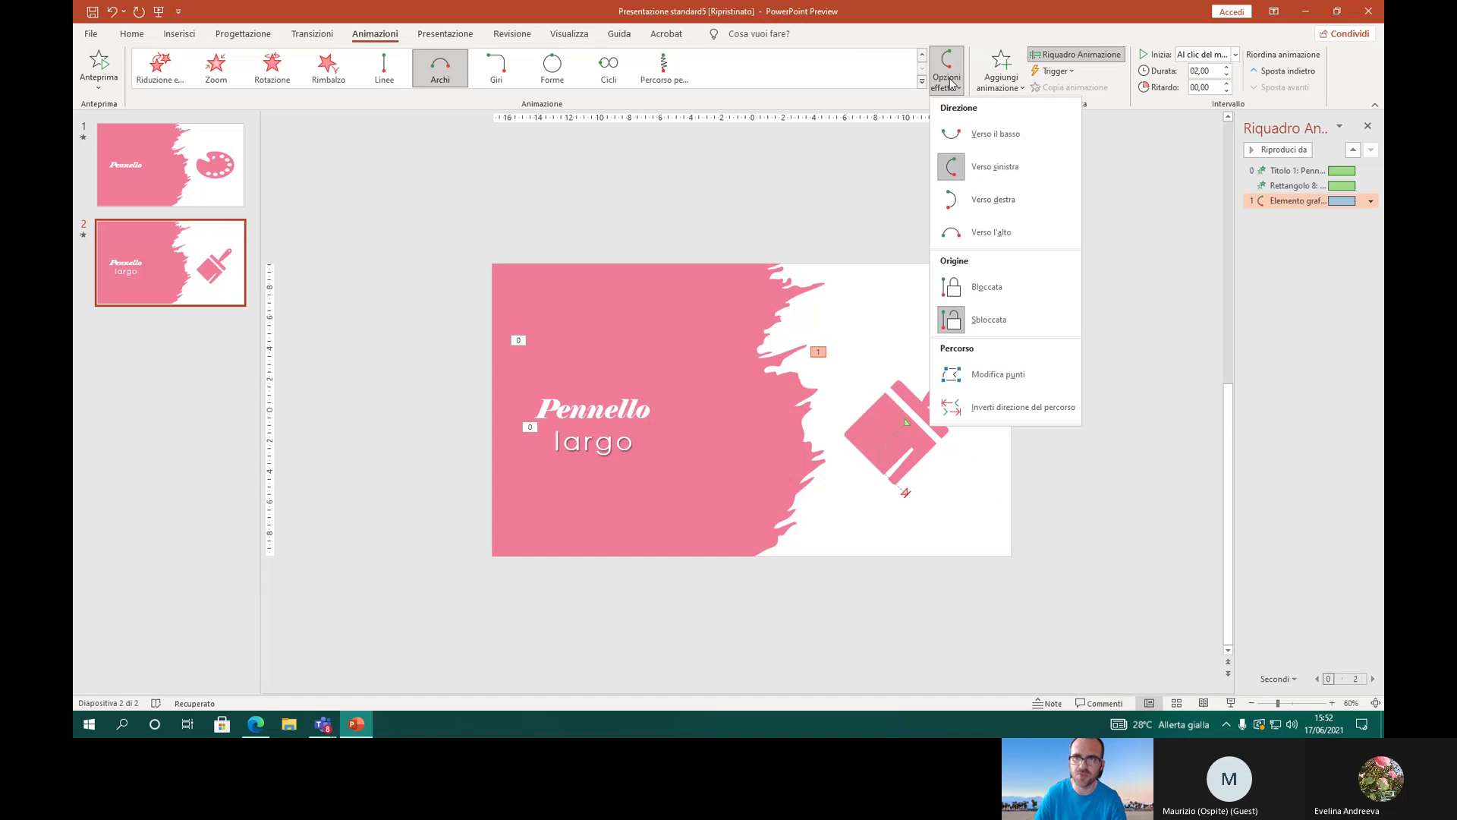
pyautogui.click(1024, 205)
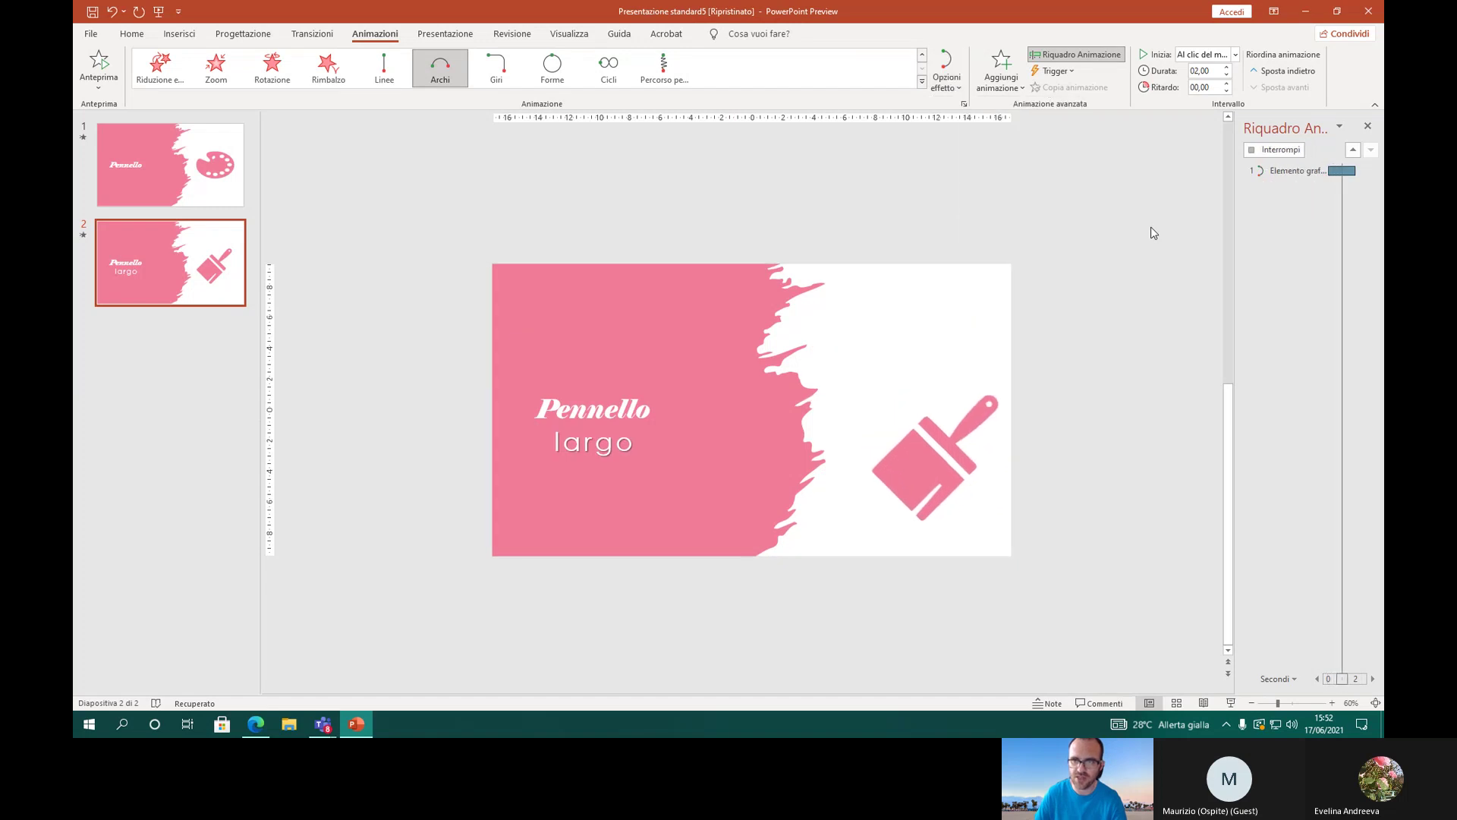
pyautogui.click(955, 85)
pyautogui.click(1009, 232)
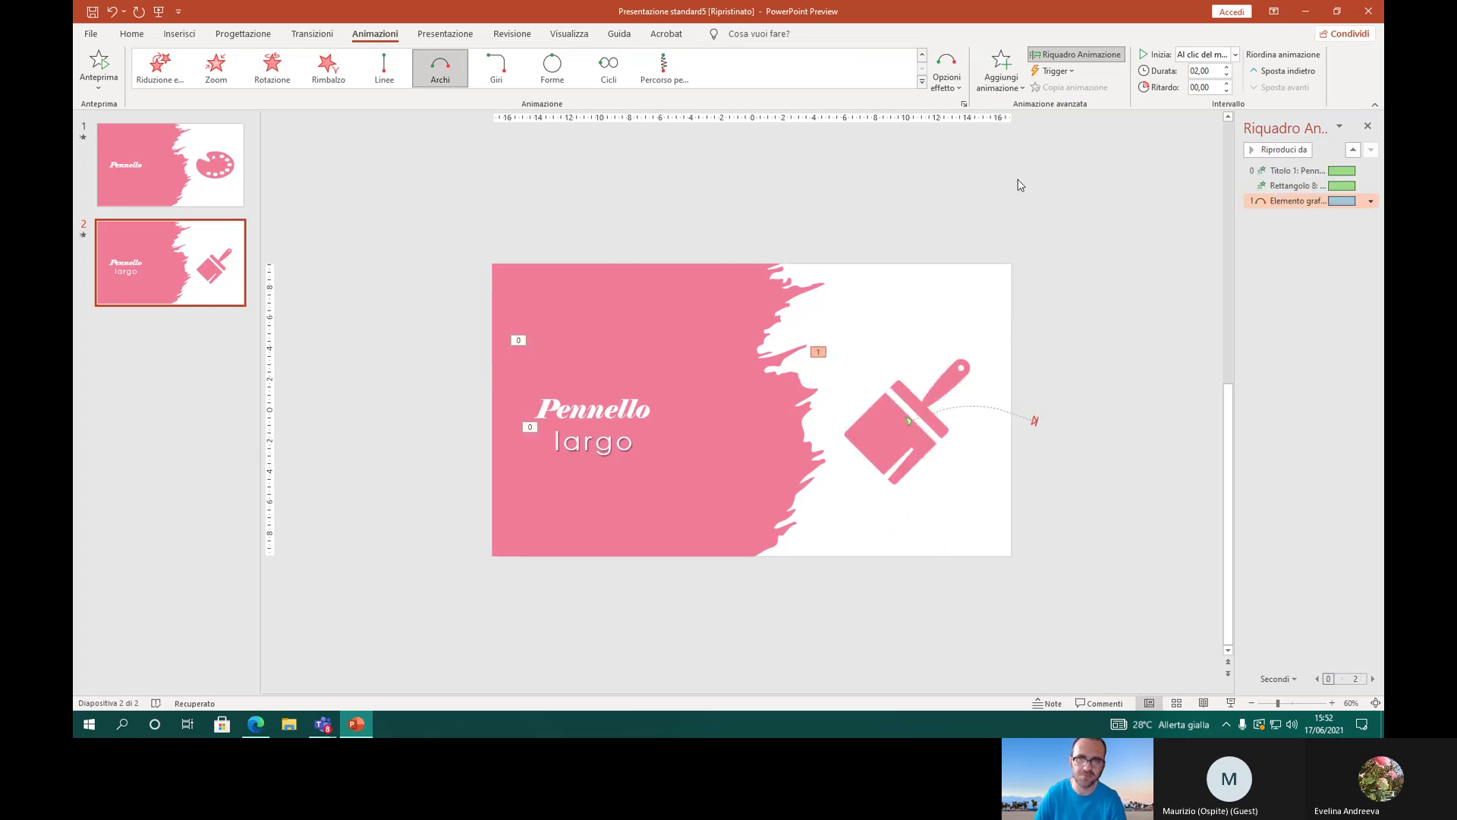
# Step: Replace the brush graphic's motion path with Forme, using the Ottagono shape
pyautogui.click(1329, 702)
pyautogui.click(1328, 702)
pyautogui.click(1329, 703)
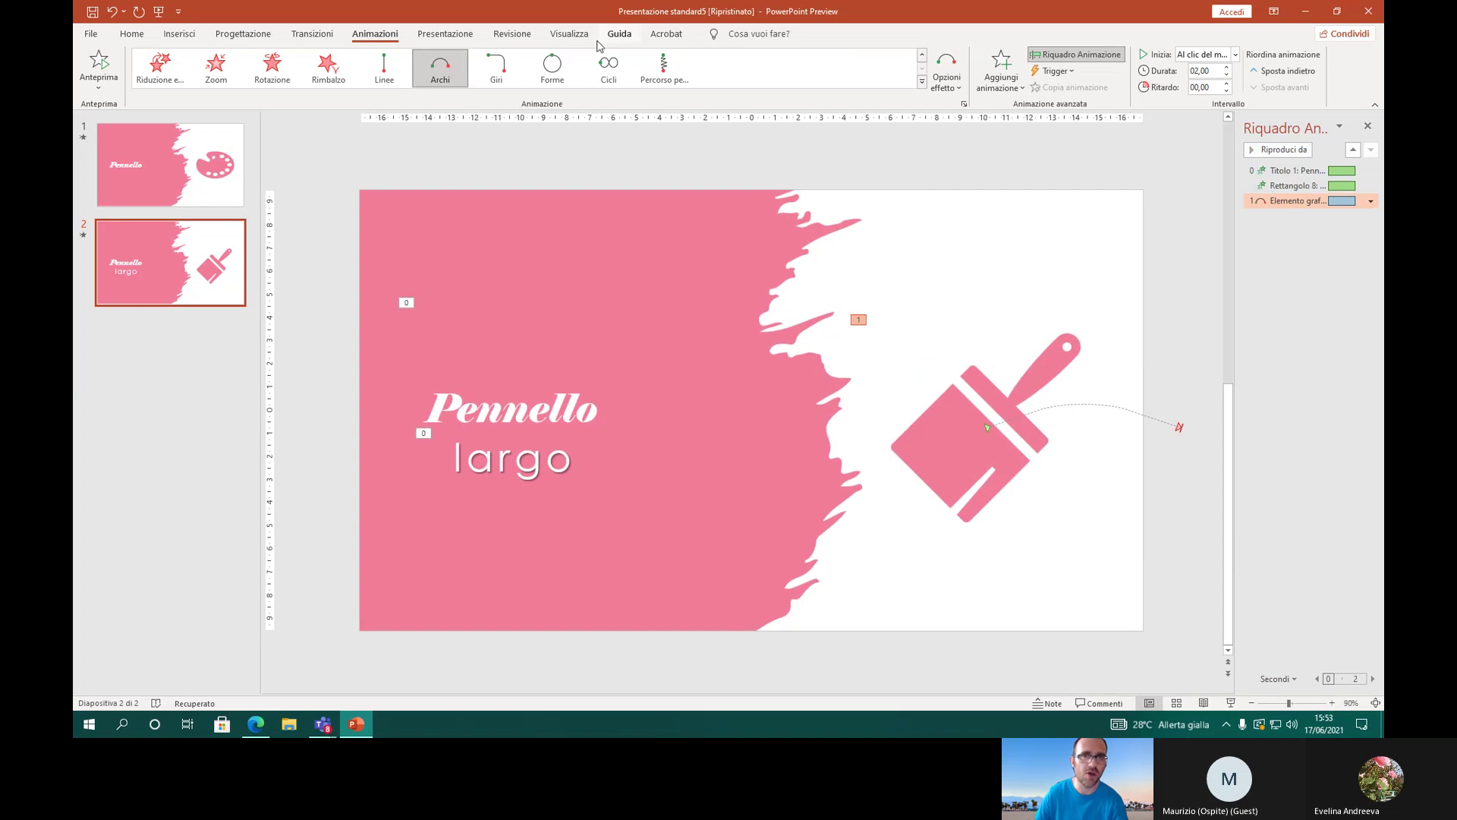
pyautogui.click(553, 85)
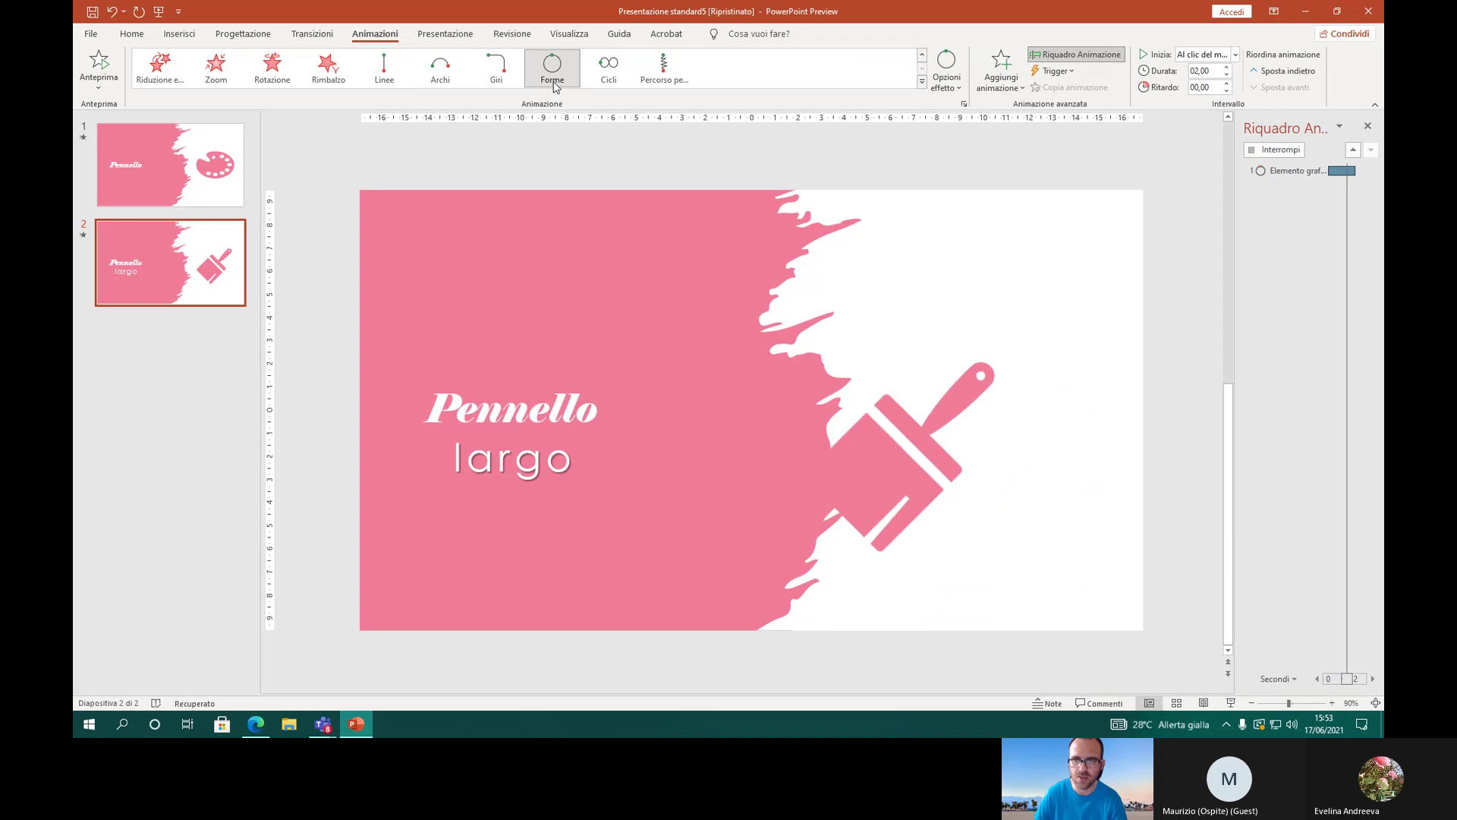
pyautogui.click(954, 82)
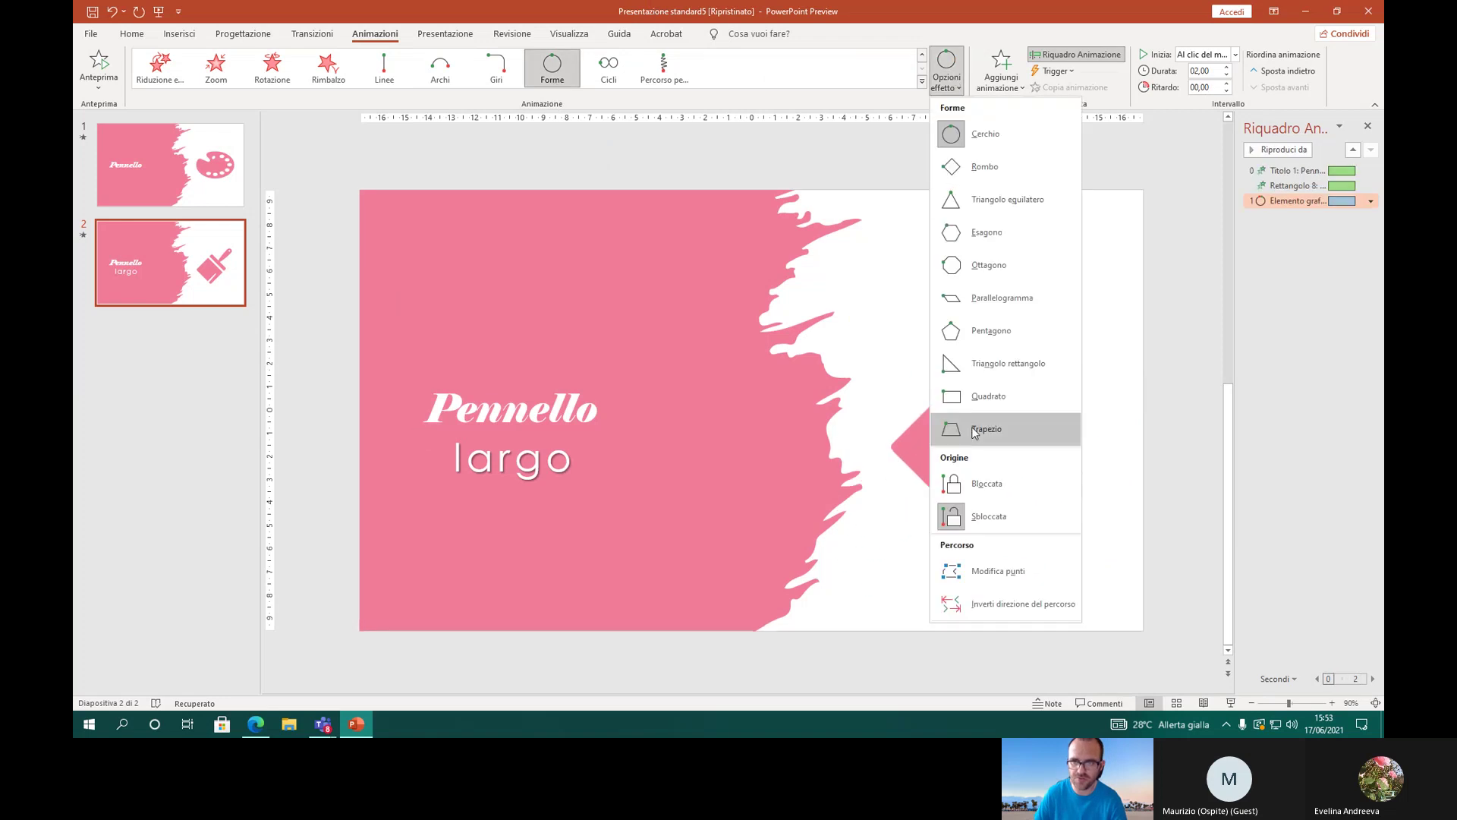
pyautogui.click(989, 267)
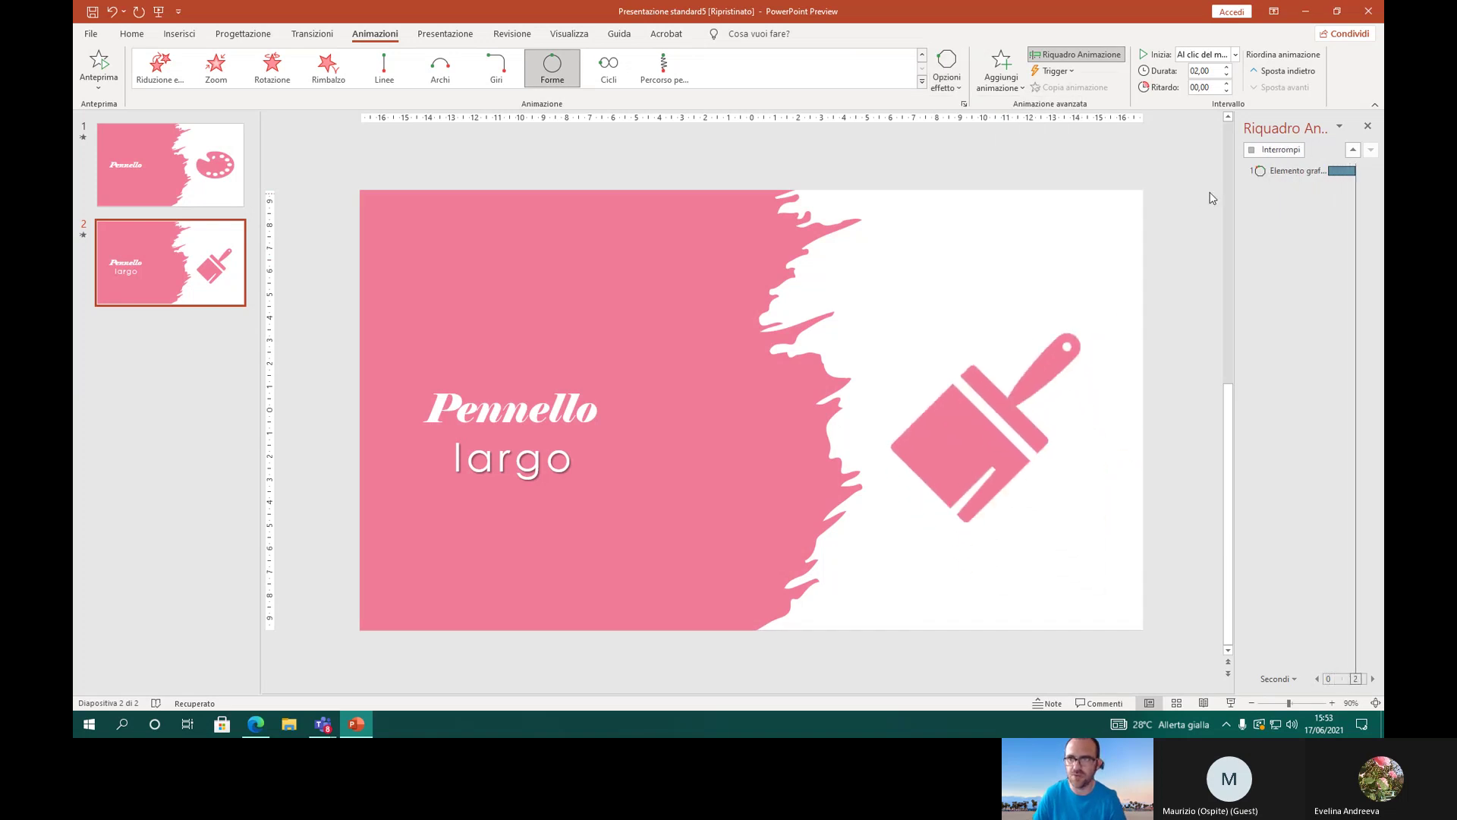
# Step: Set the octagonal path animation's duration to 4 seconds and play it
pyautogui.click(1198, 70)
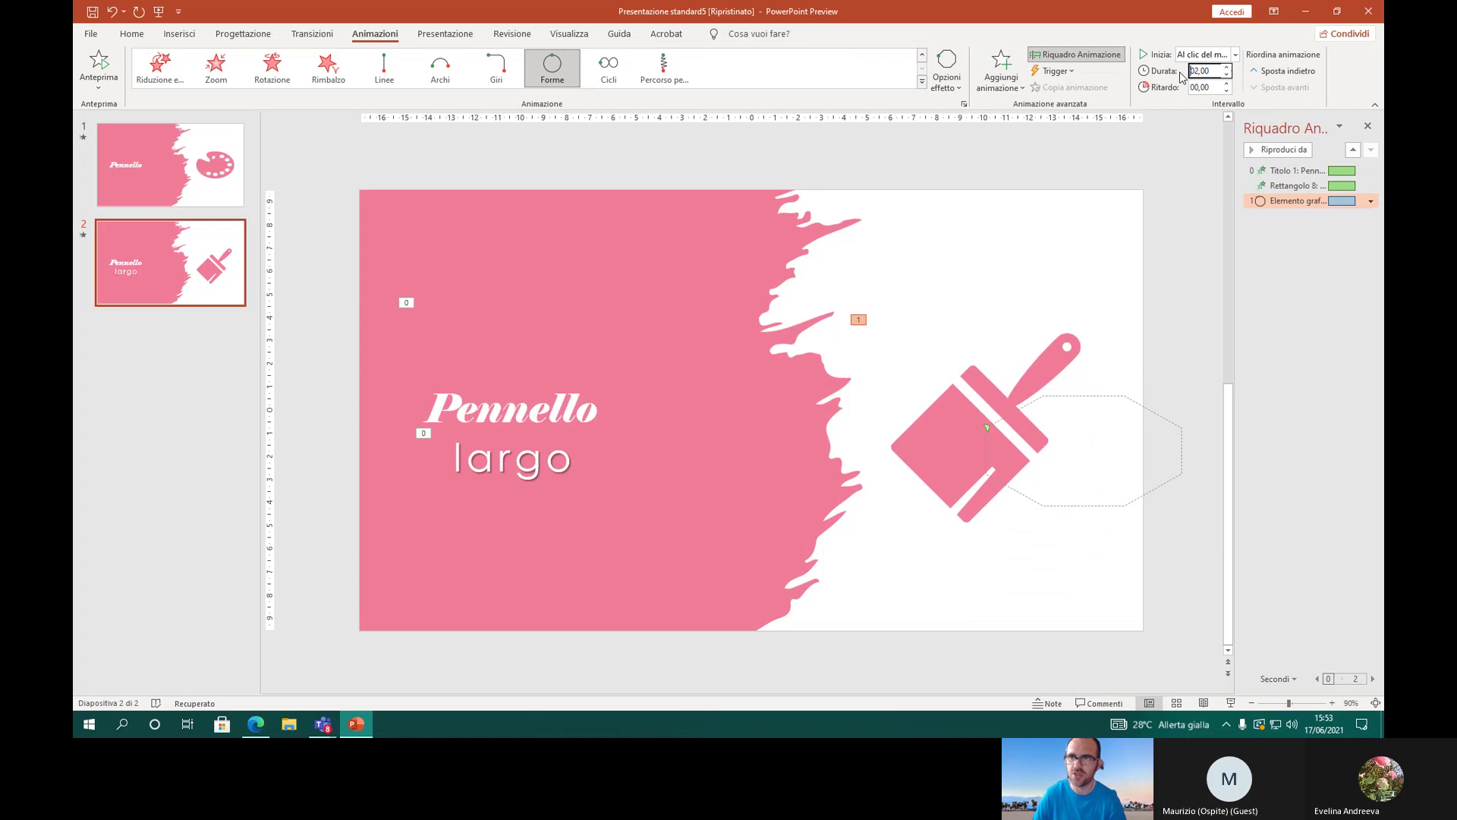
pyautogui.press('Return')
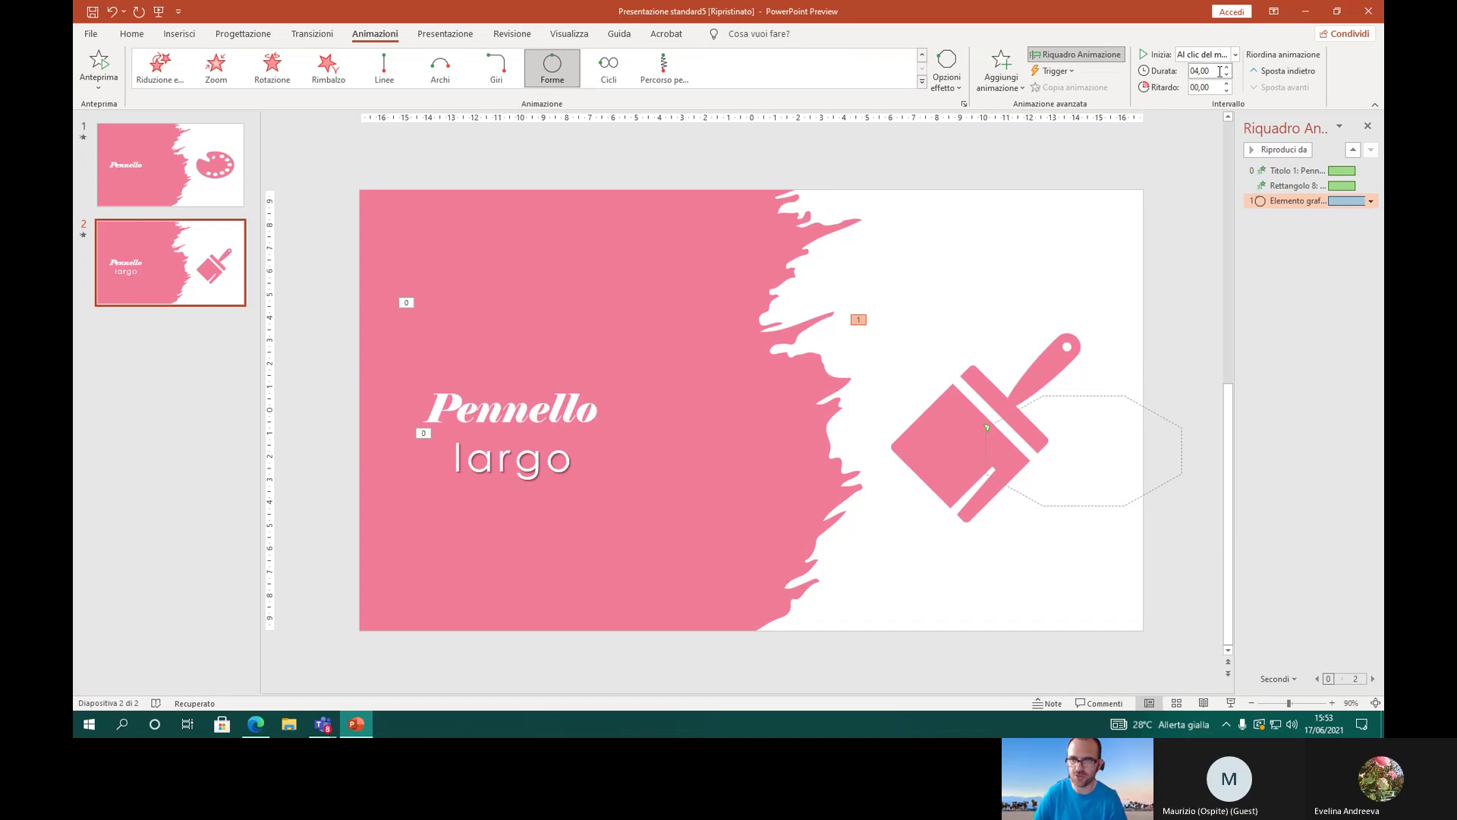
pyautogui.click(1260, 150)
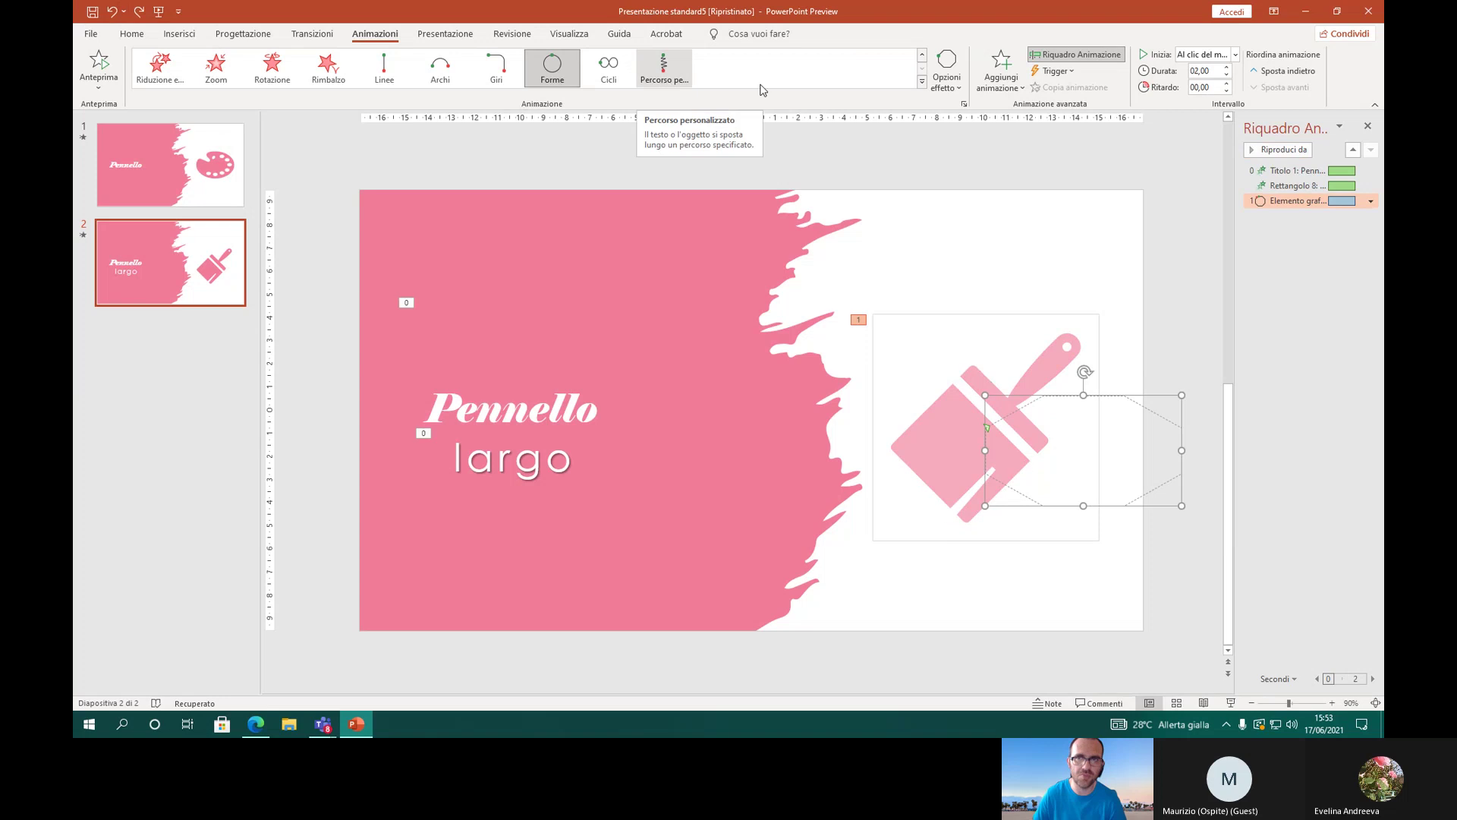
# Step: Apply the Spirale entrance effect to the brush graphic, starting after the previous animation, and preview the slide
pyautogui.click(922, 81)
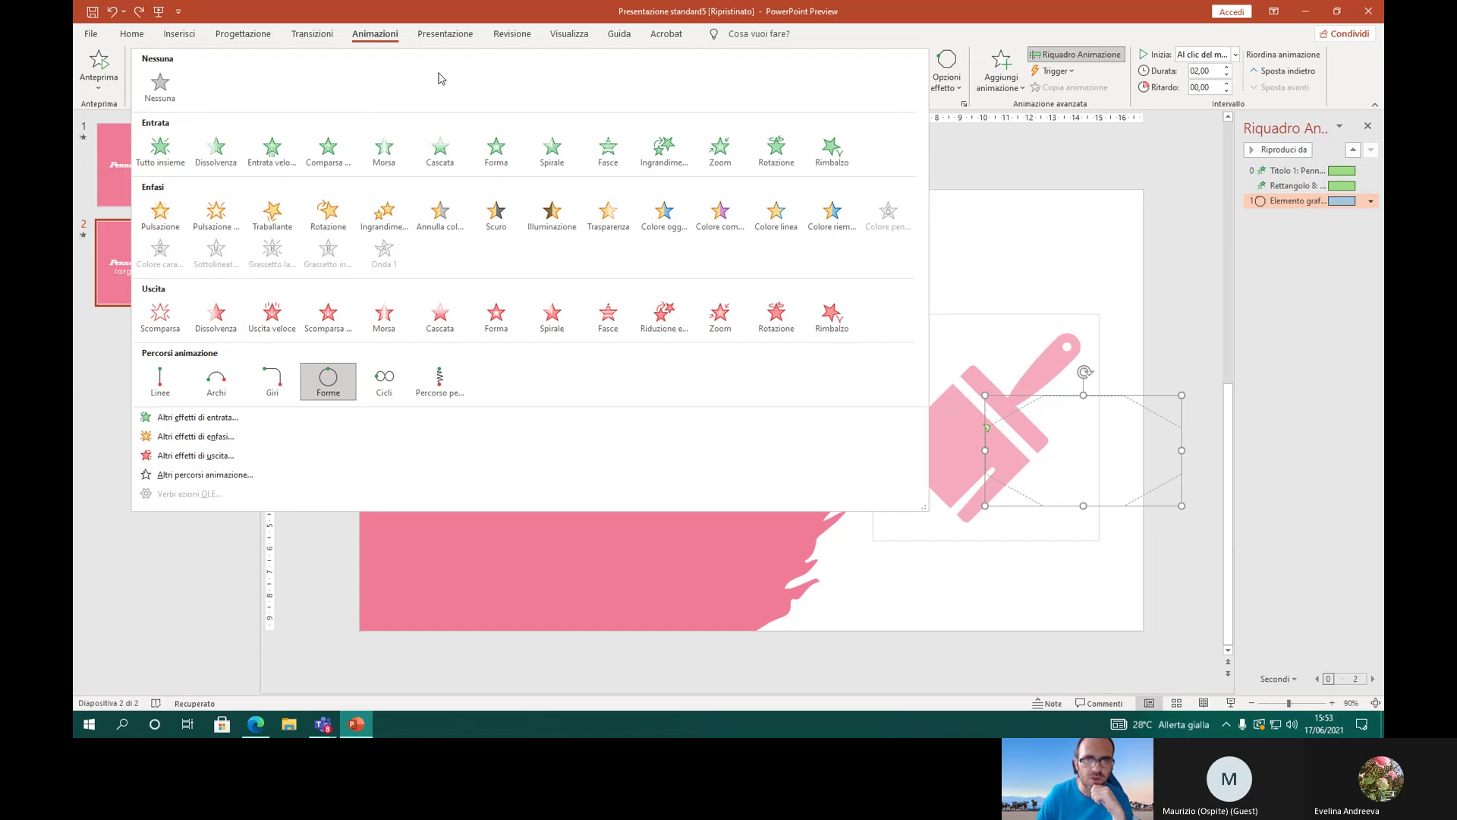
pyautogui.click(554, 146)
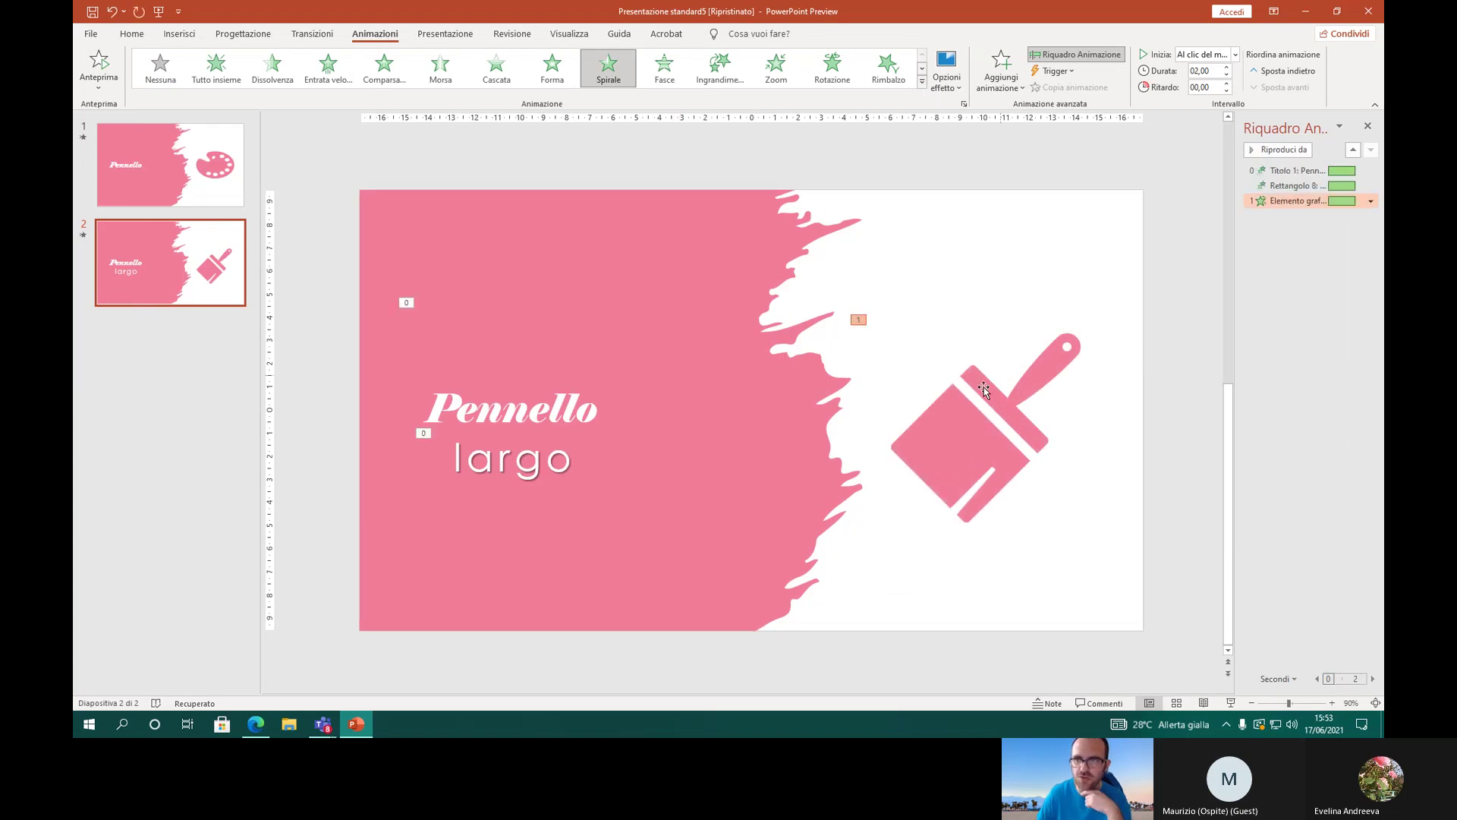
pyautogui.click(1234, 55)
pyautogui.click(1229, 103)
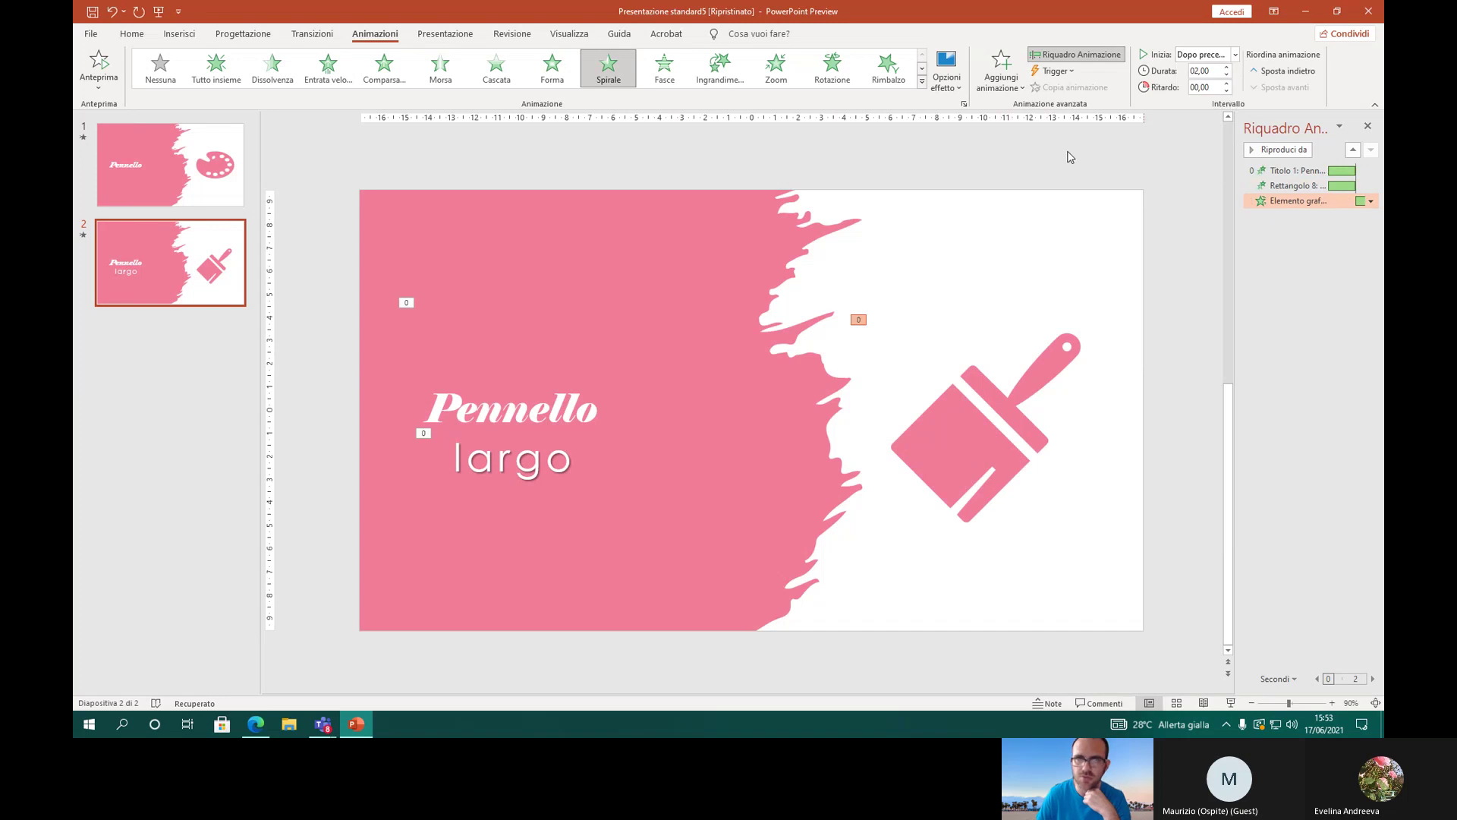
pyautogui.click(641, 171)
pyautogui.click(99, 64)
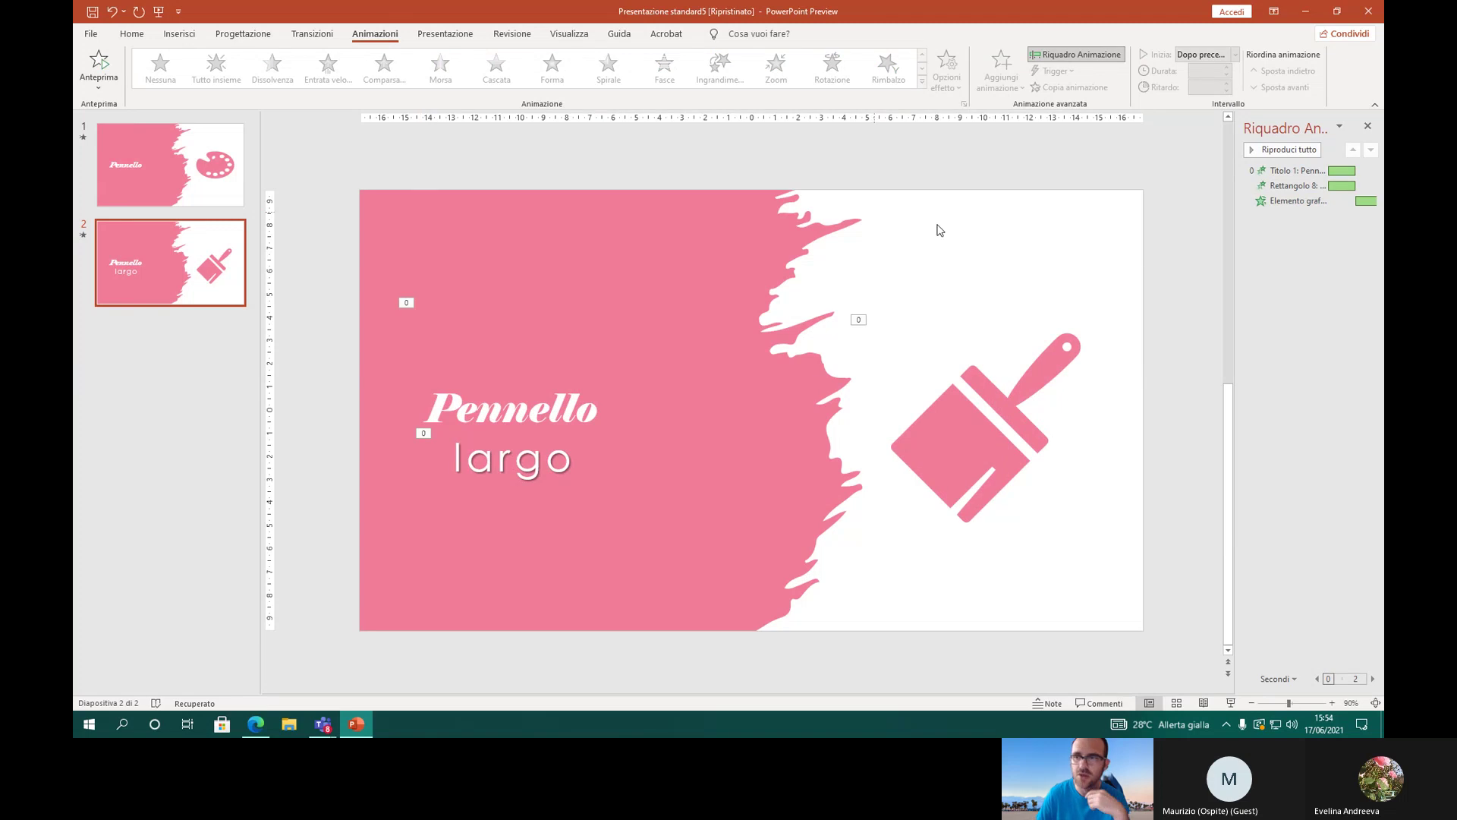
# Step: Make the brush graphic's spiral animation start with the previous one and preview the slide
pyautogui.click(1281, 200)
pyautogui.click(1235, 56)
pyautogui.click(1213, 87)
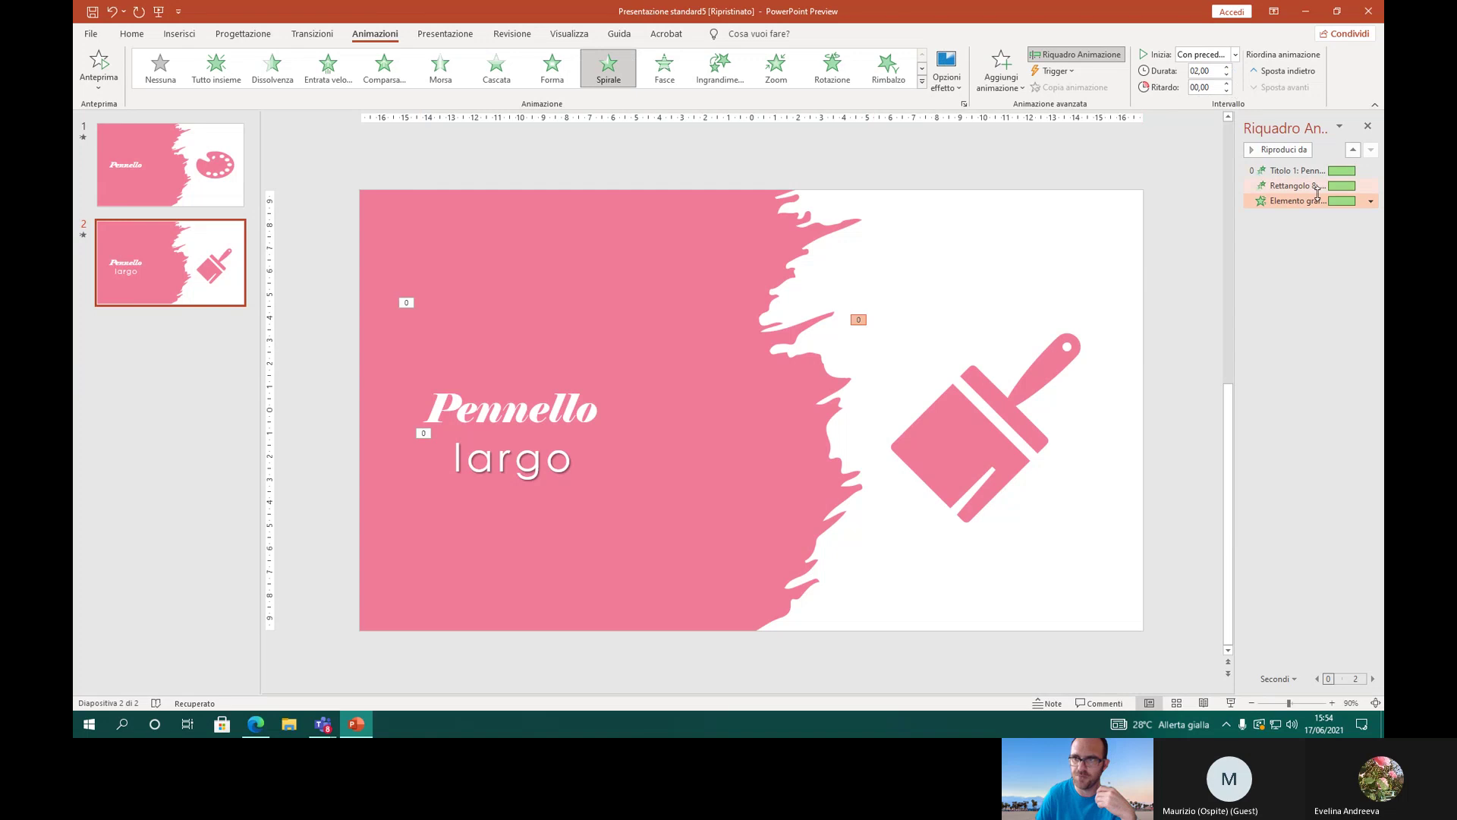
pyautogui.click(593, 173)
pyautogui.click(99, 62)
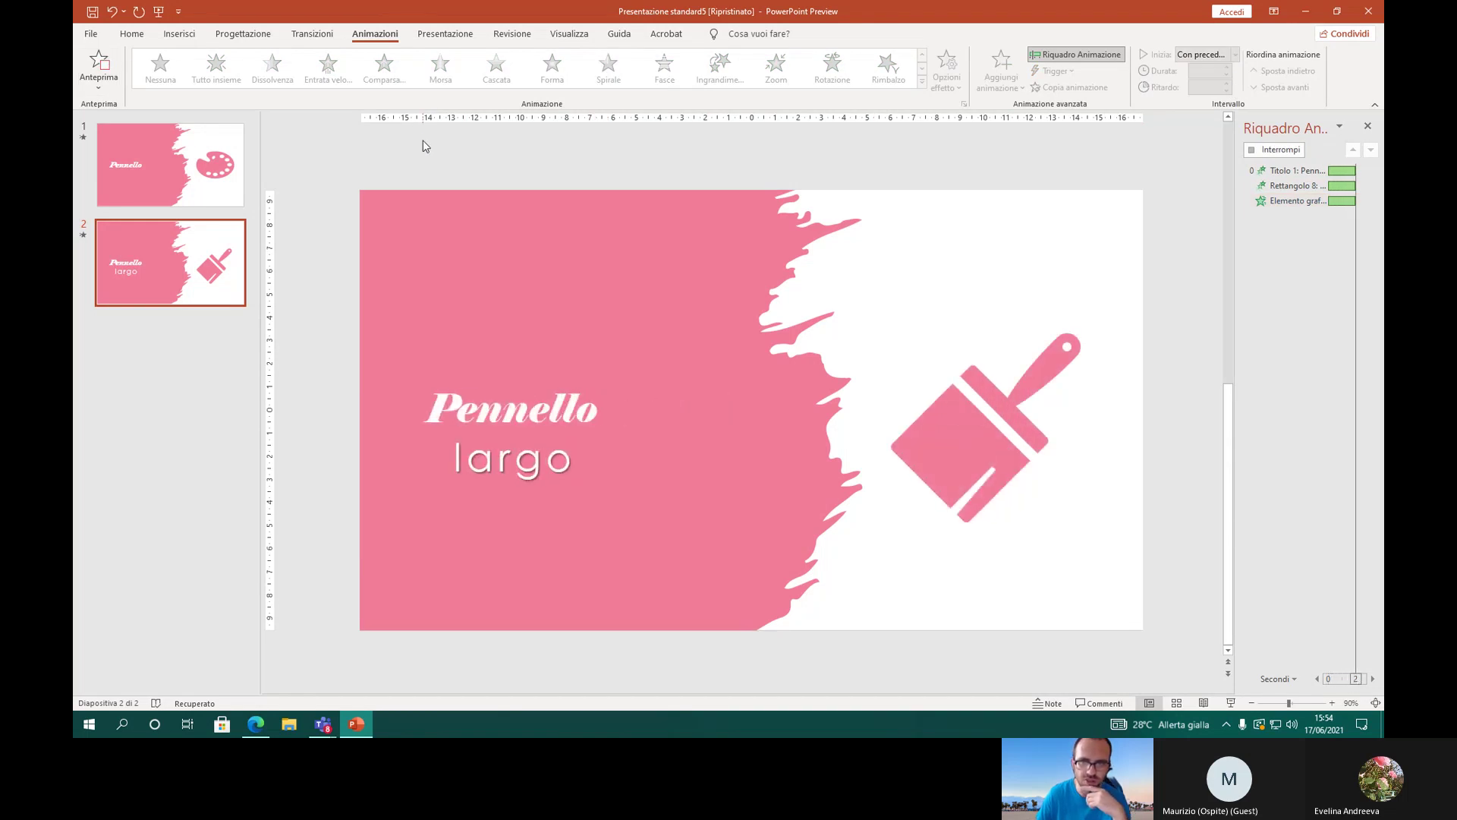
# Step: Set the brush graphic's spiral animation to start after the previous one
pyautogui.click(1283, 201)
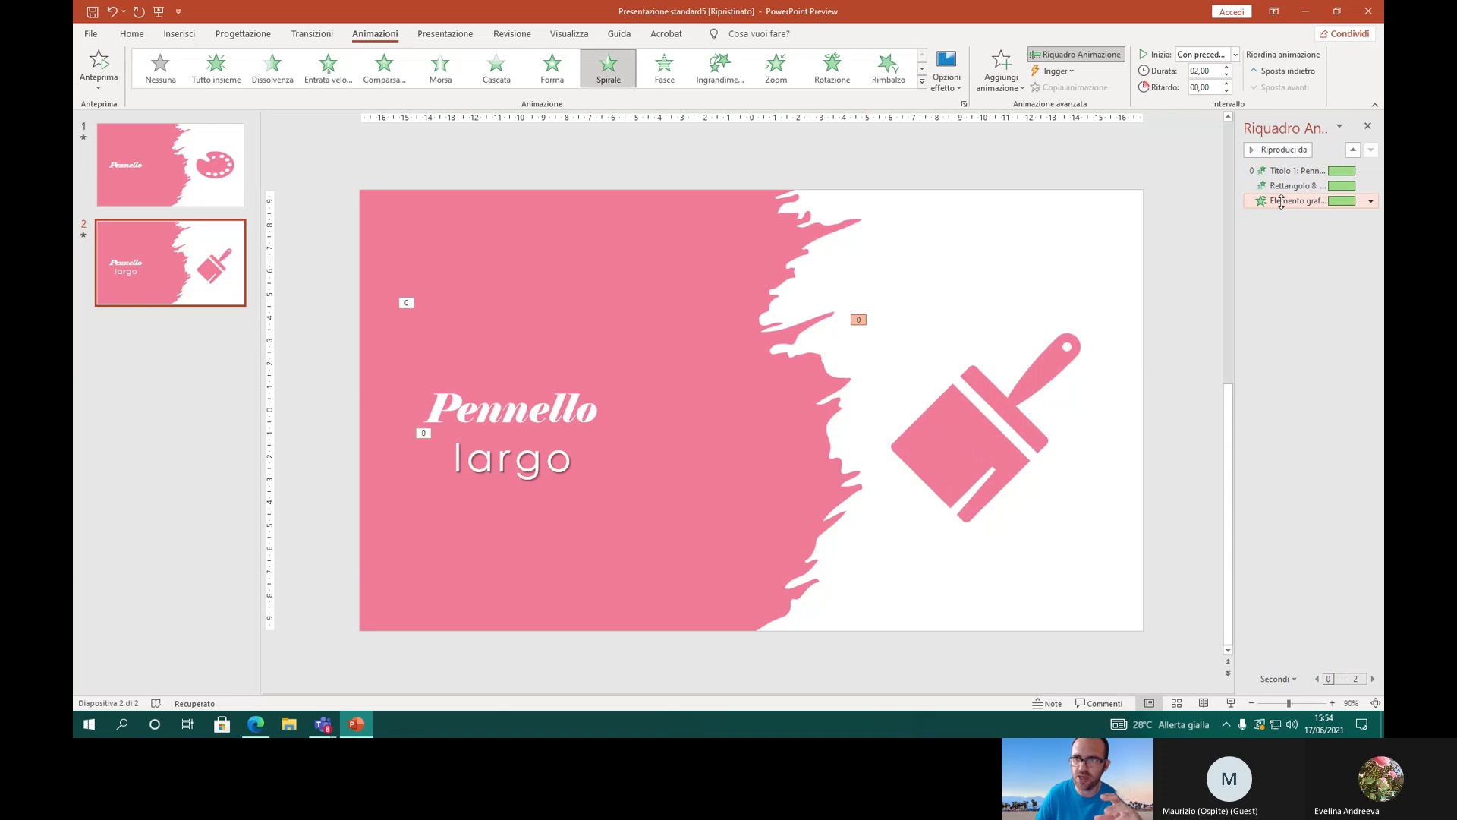
pyautogui.click(1235, 55)
pyautogui.click(1214, 103)
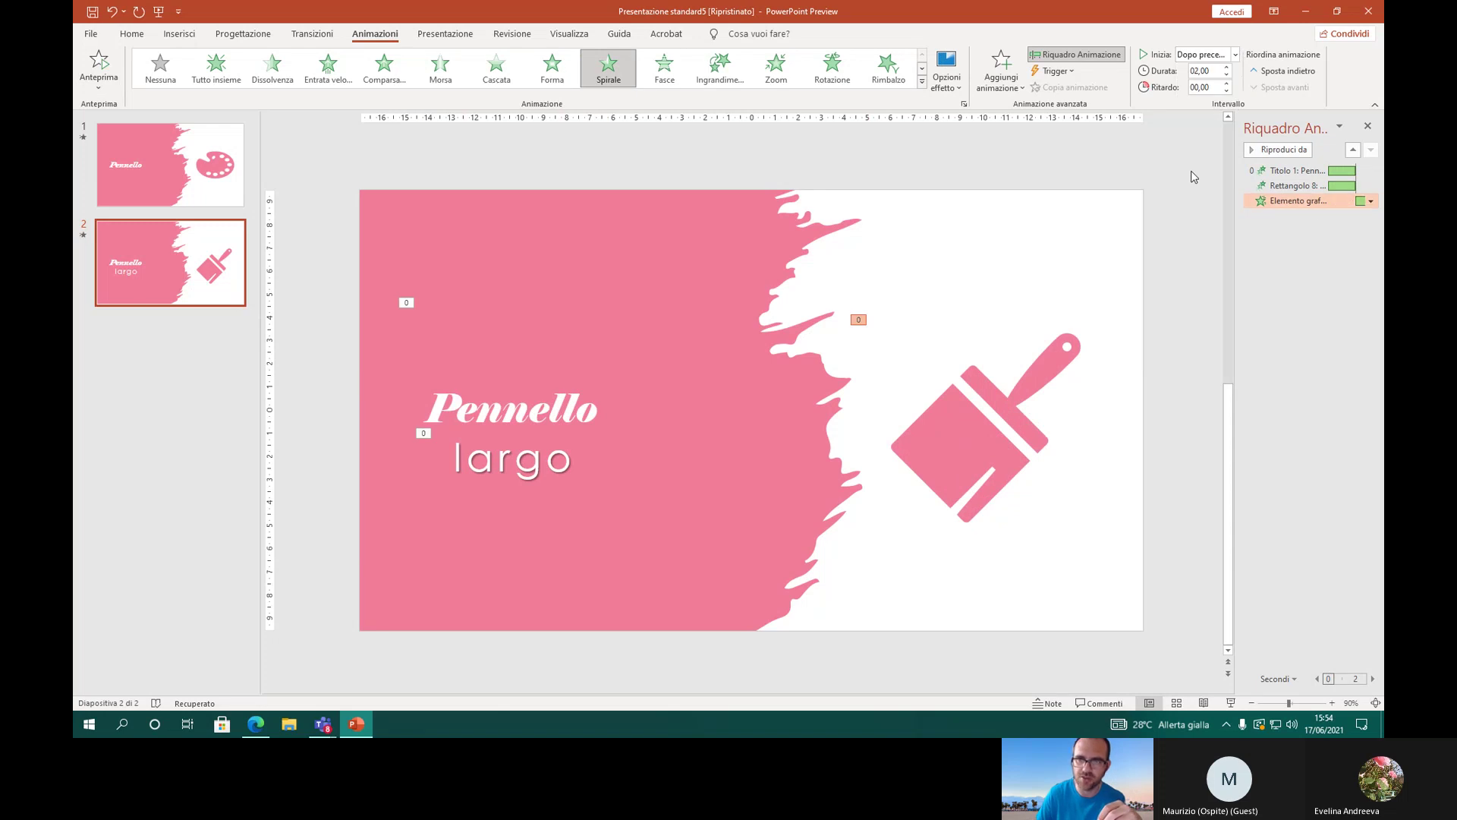
# Step: Change the "largo" text's entrance effect to Fasce and preview the slide's animations
pyautogui.click(517, 466)
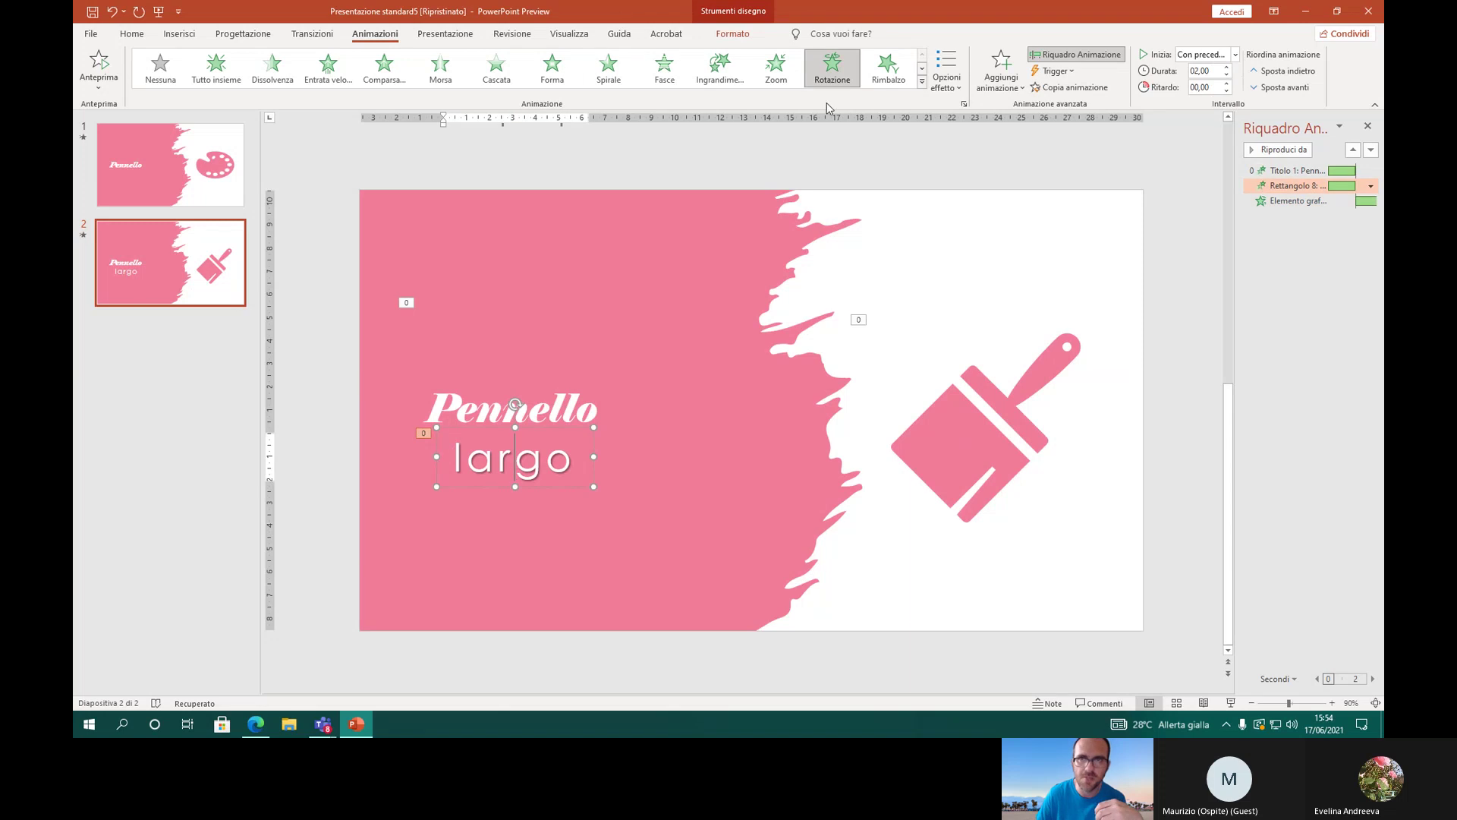
pyautogui.click(668, 76)
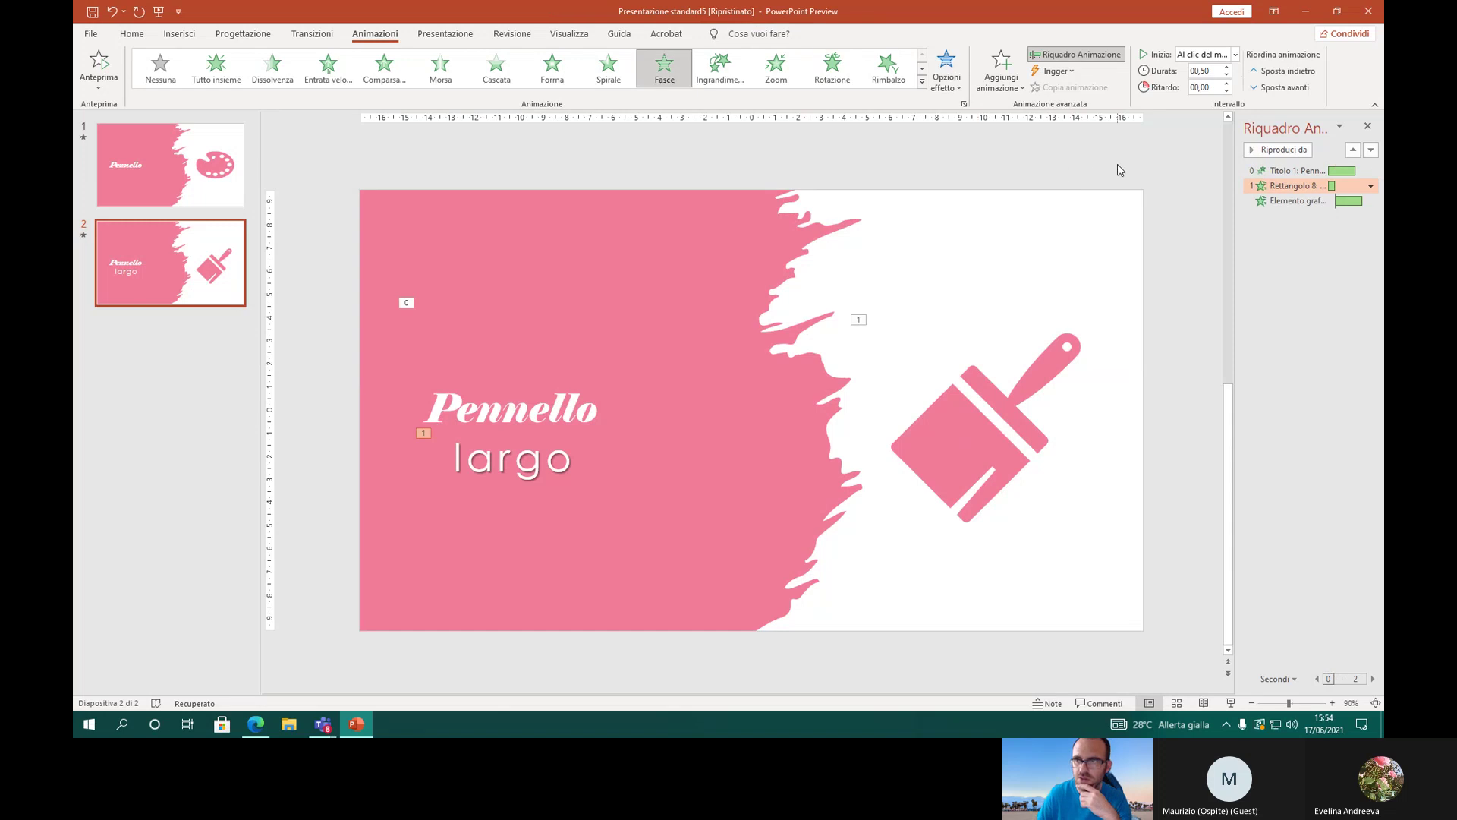
pyautogui.click(1069, 160)
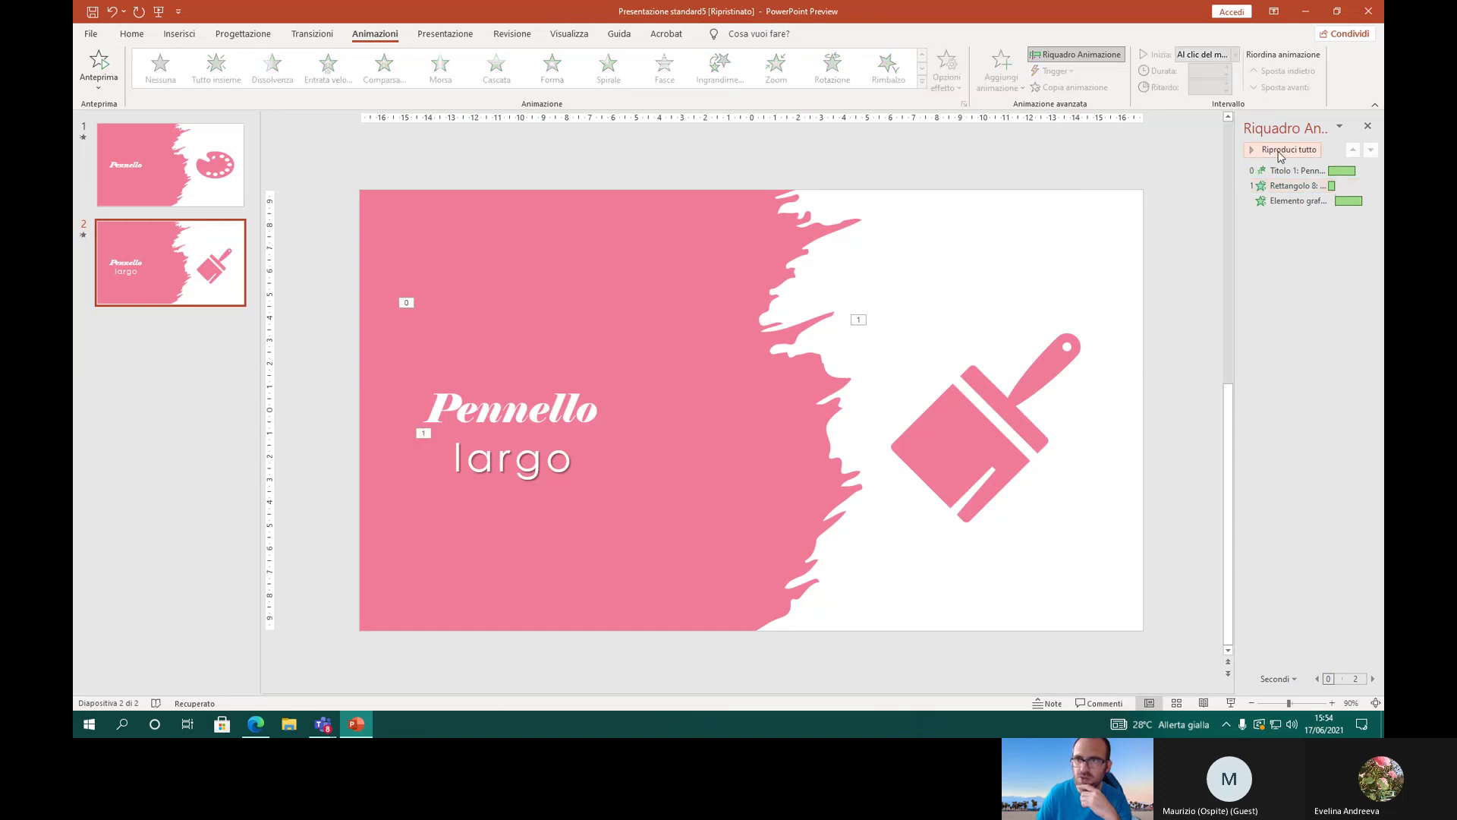
pyautogui.click(105, 62)
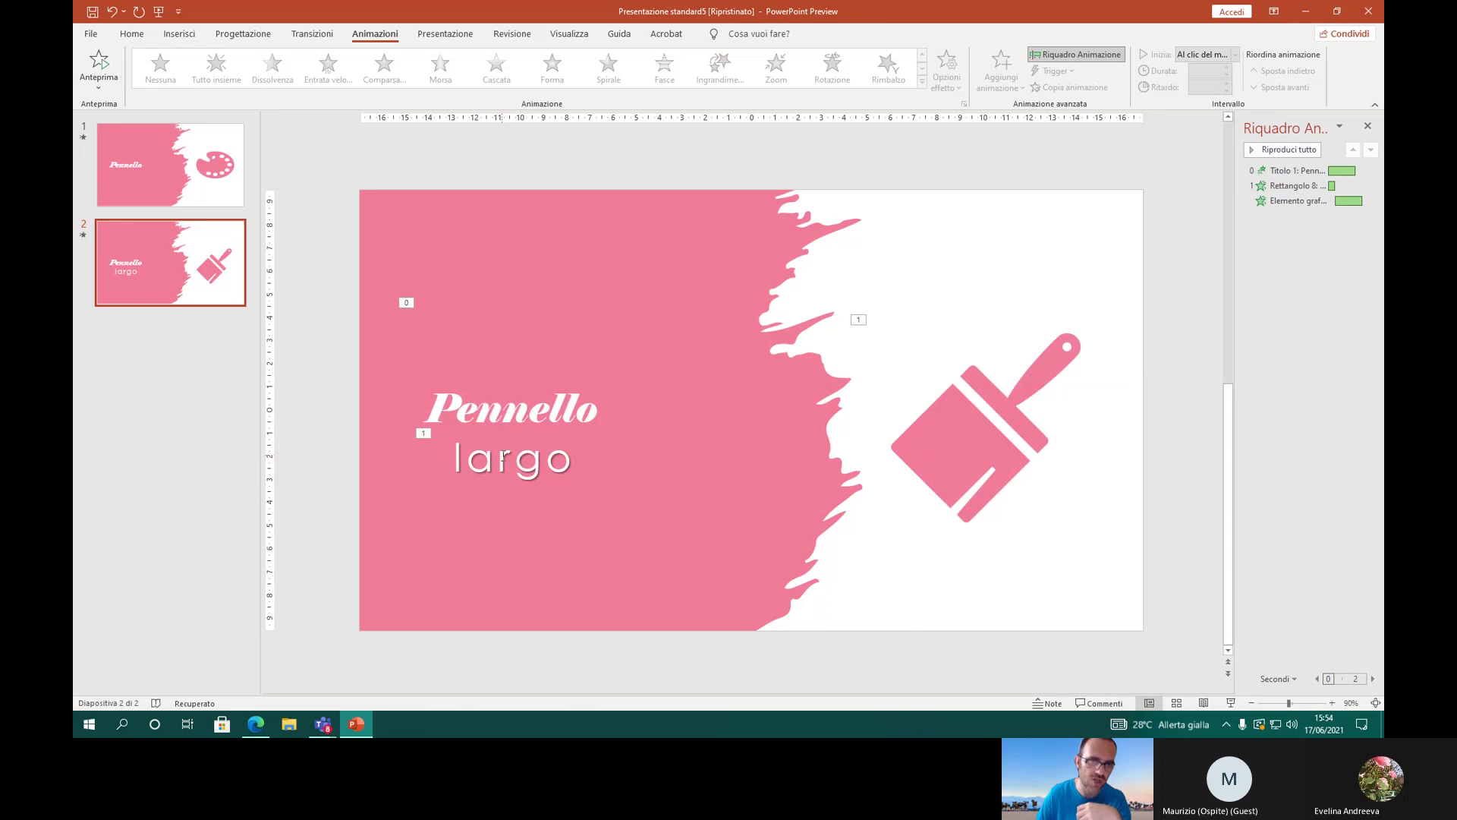
# Step: Set the "largo" text's animation to start with the previous one and preview the slide
pyautogui.click(423, 434)
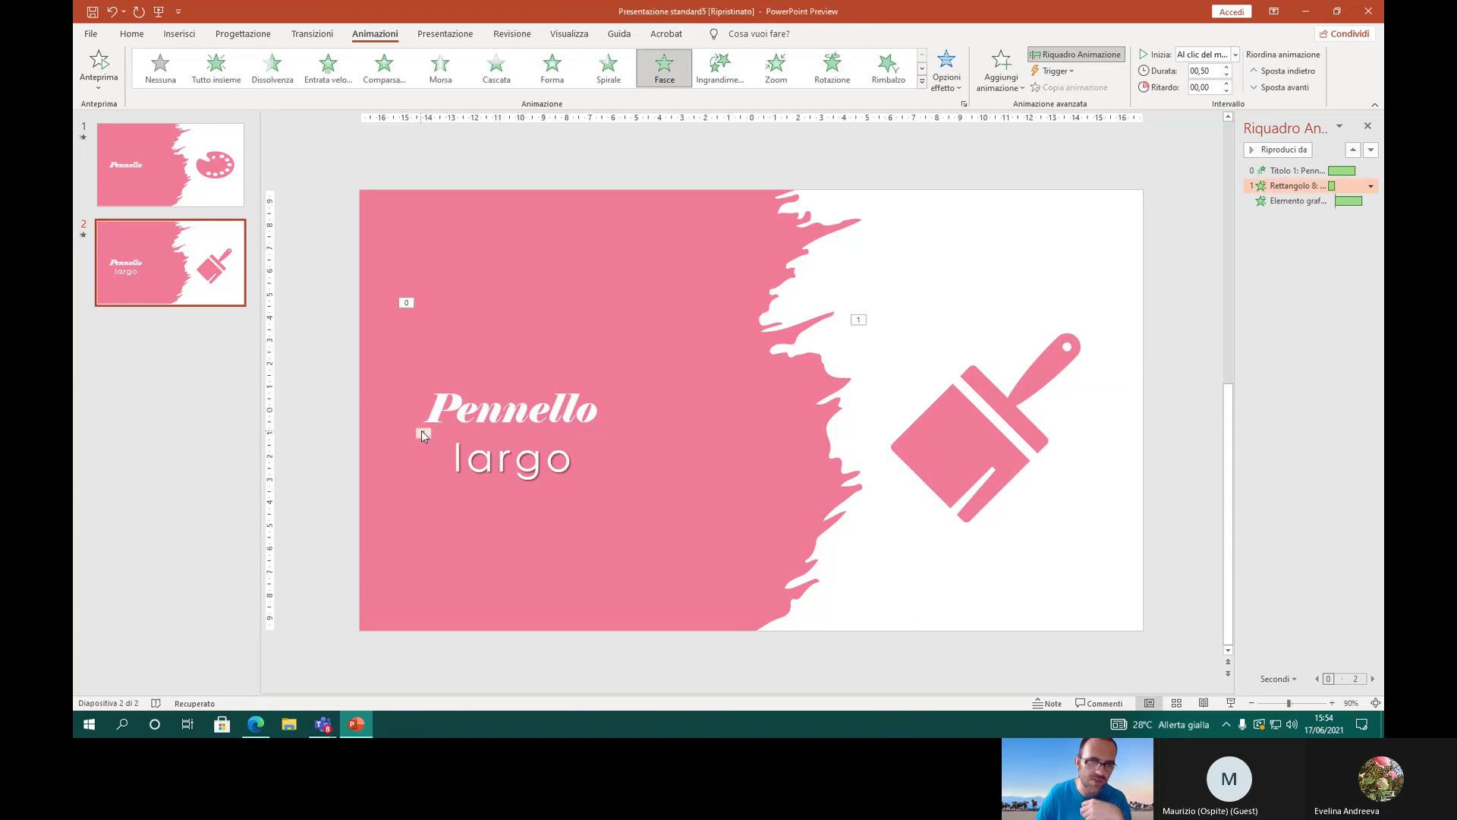
pyautogui.click(1235, 55)
pyautogui.click(1214, 87)
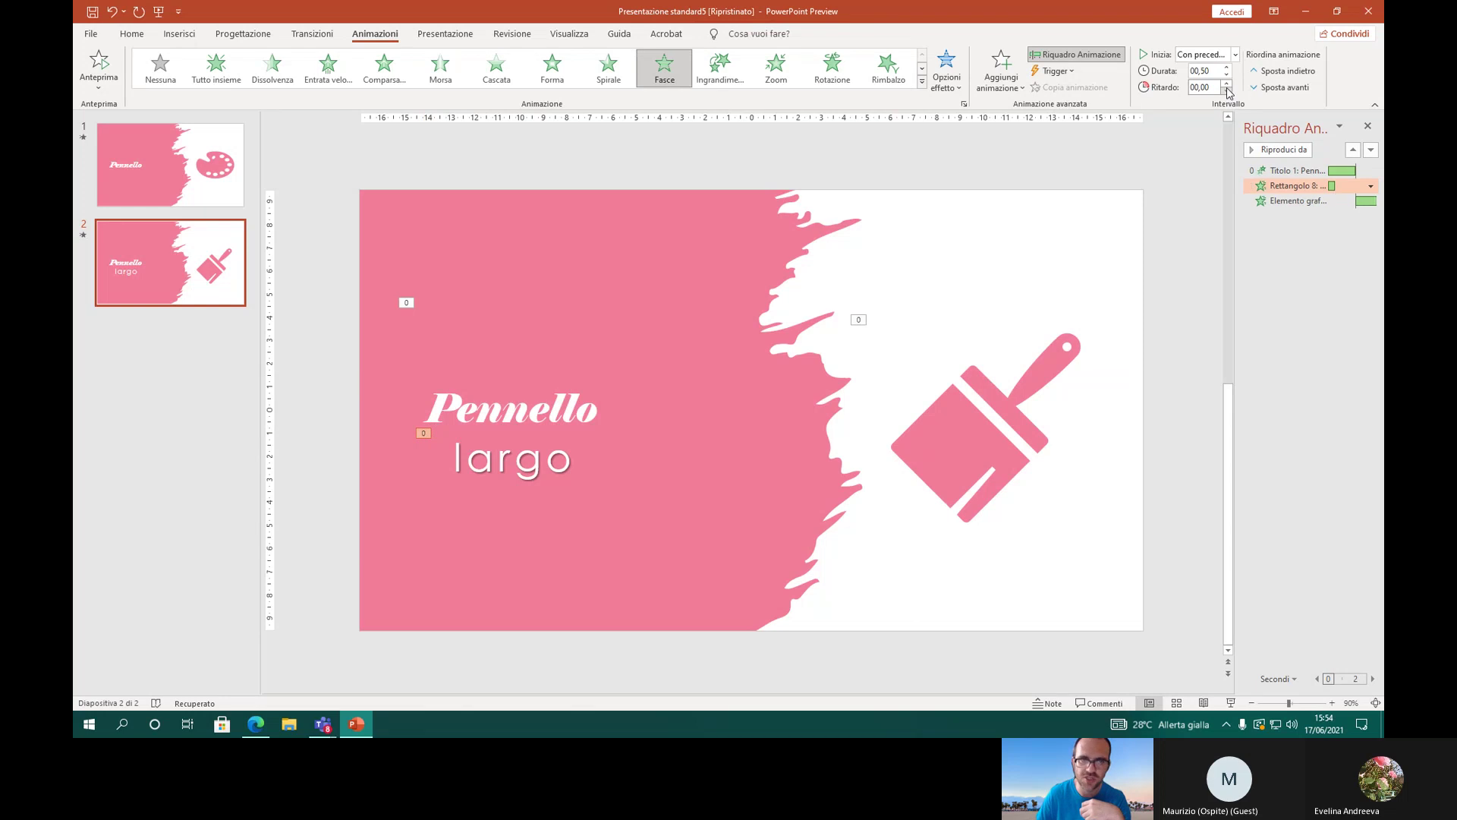
pyautogui.click(490, 173)
pyautogui.click(99, 64)
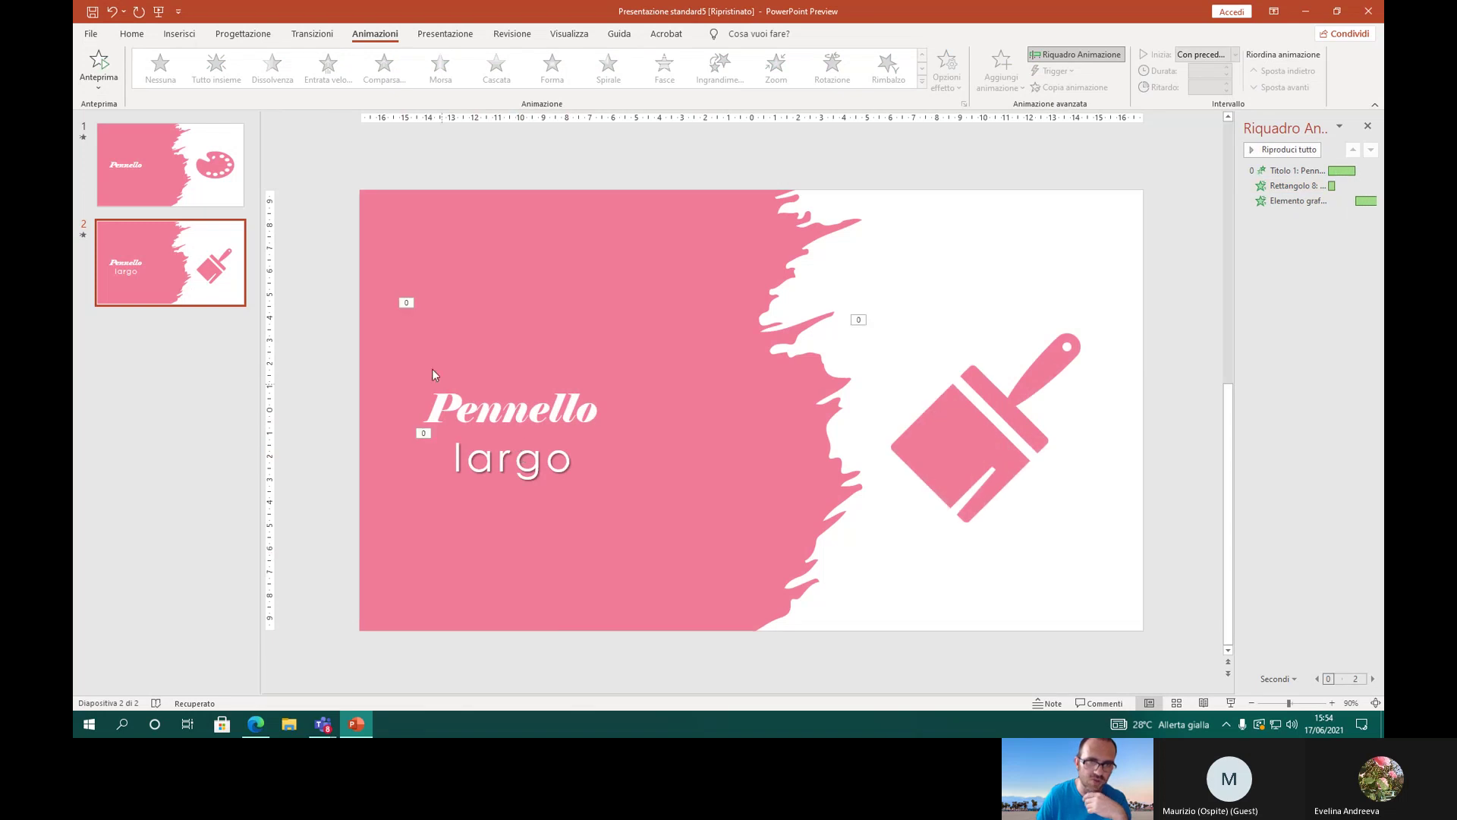
# Step: Change the "Pennello" title's entrance effect to Morsa and preview the slide's animations
pyautogui.click(405, 302)
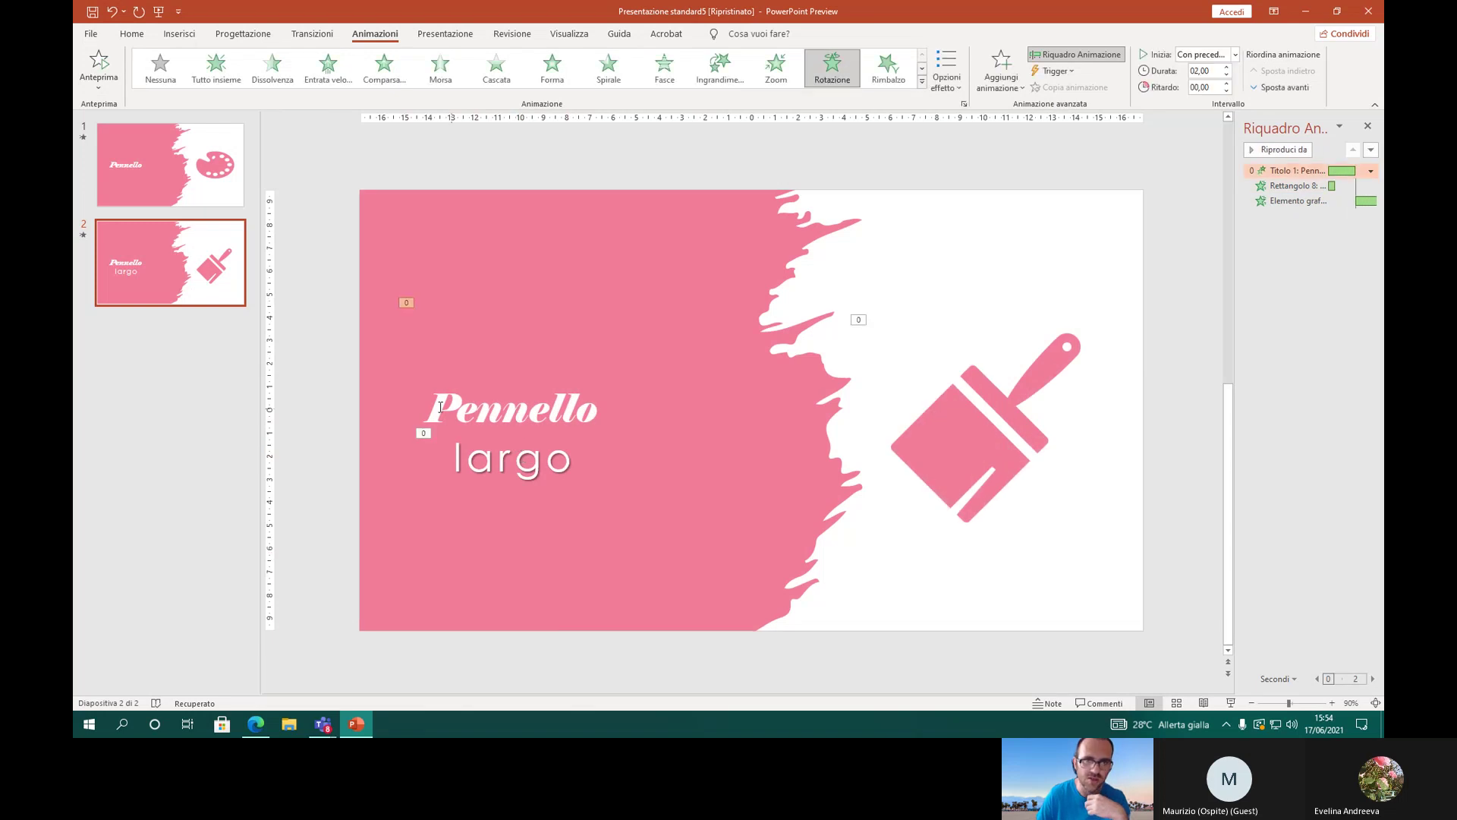
pyautogui.click(440, 67)
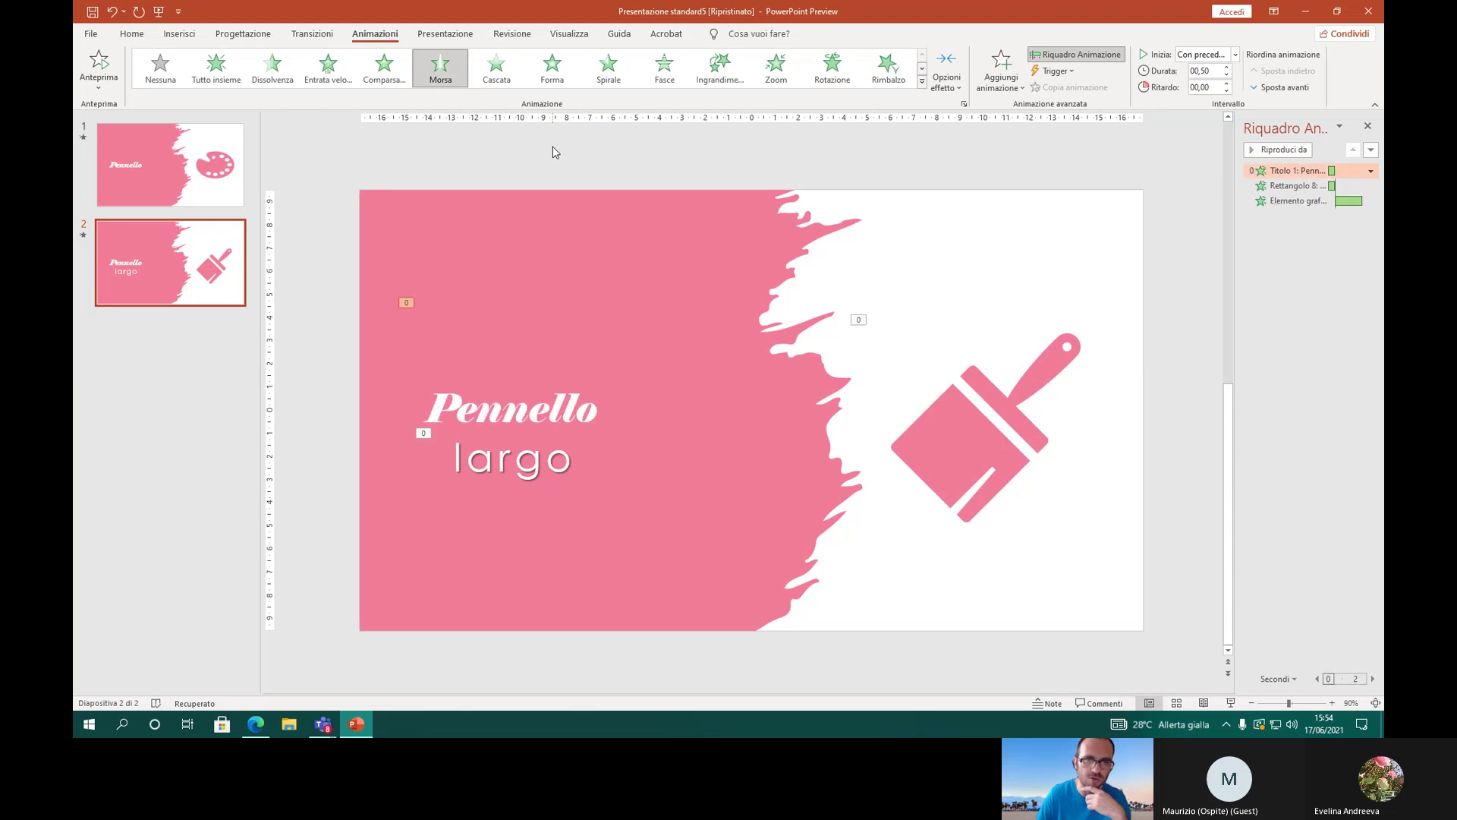
pyautogui.click(775, 170)
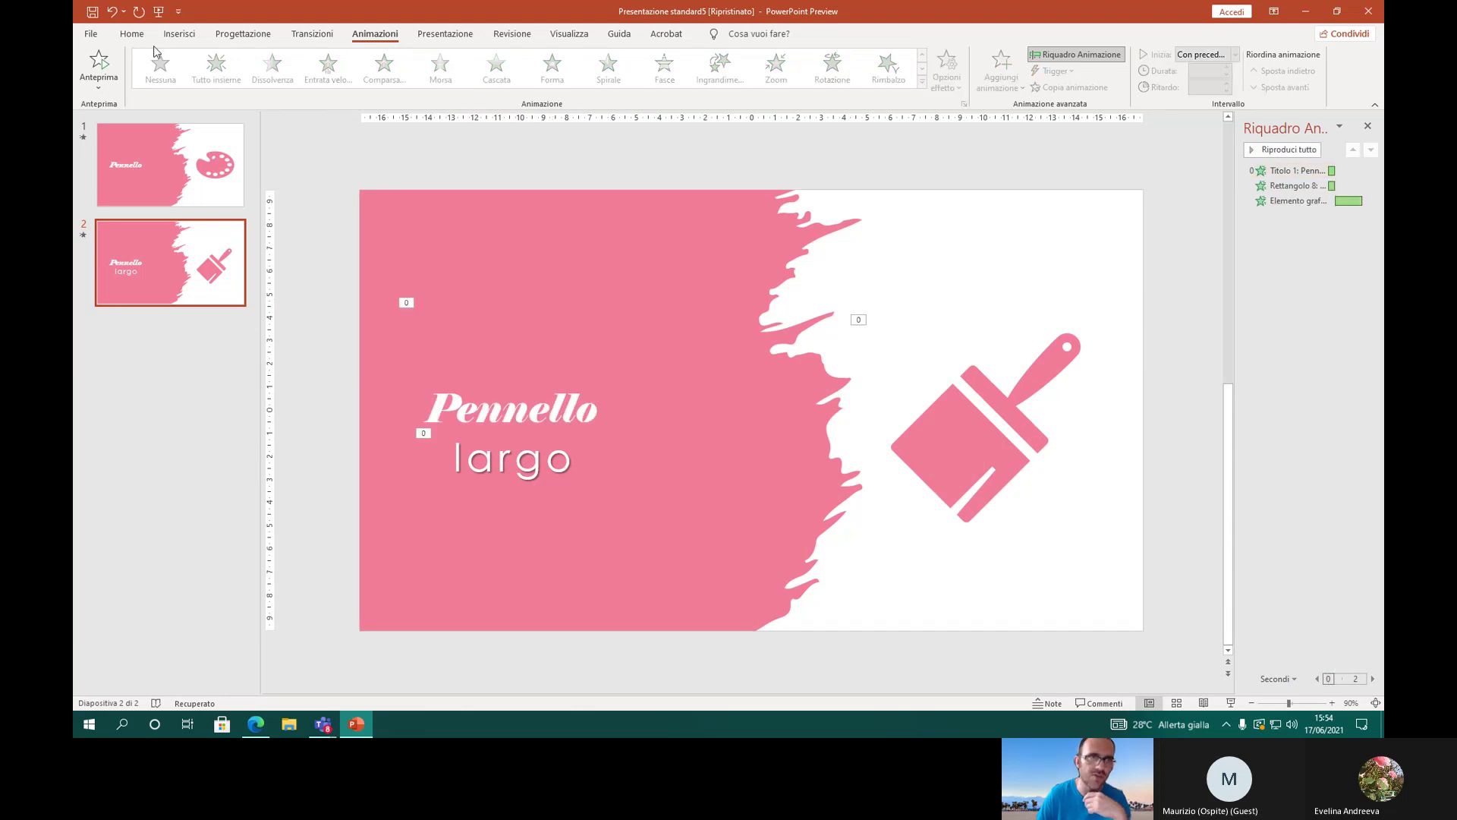
pyautogui.click(99, 65)
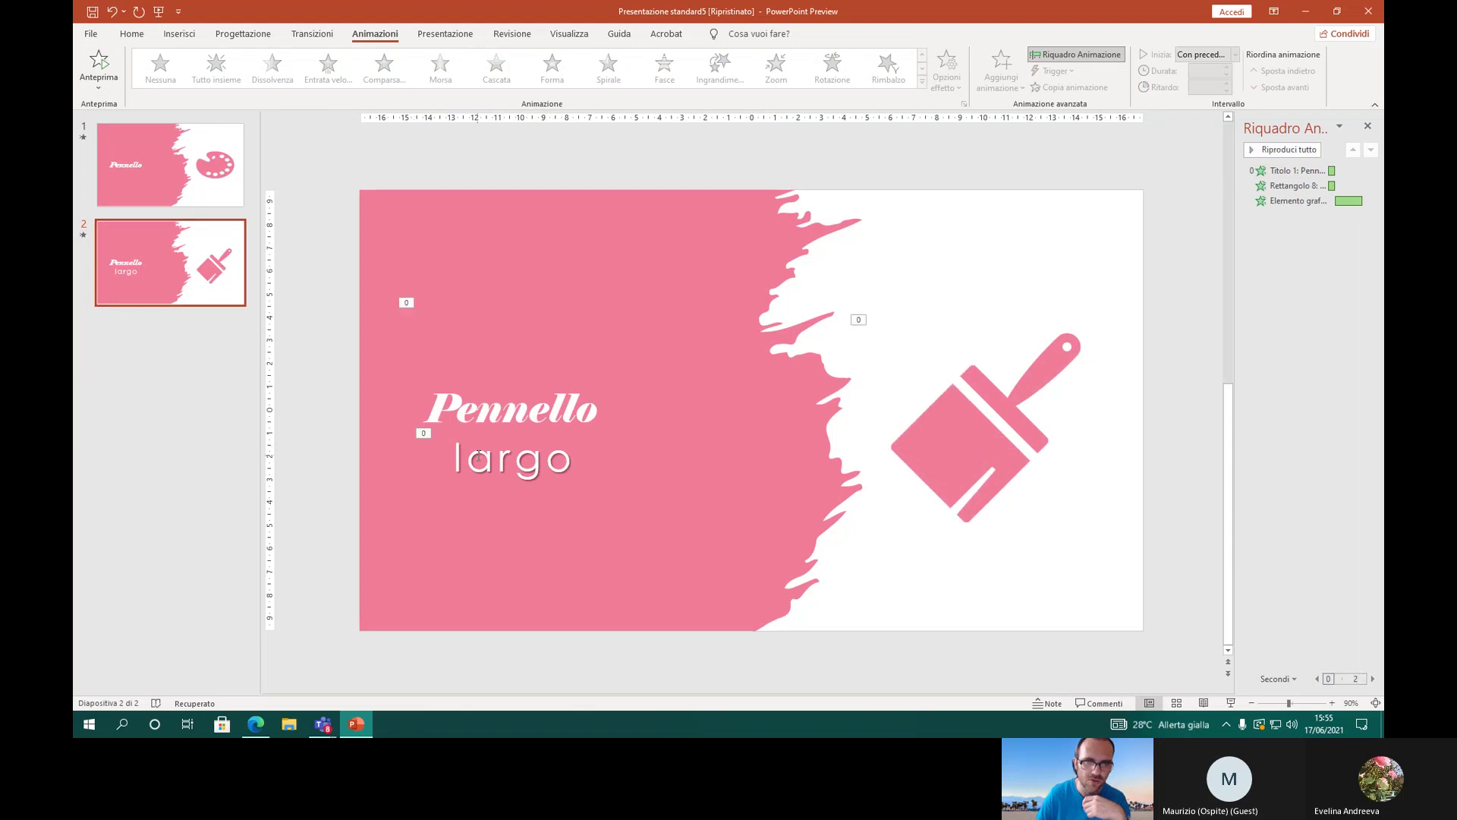
# Step: Set the "largo" text's Fasce animation duration to 2 seconds and preview the slide
pyautogui.click(424, 434)
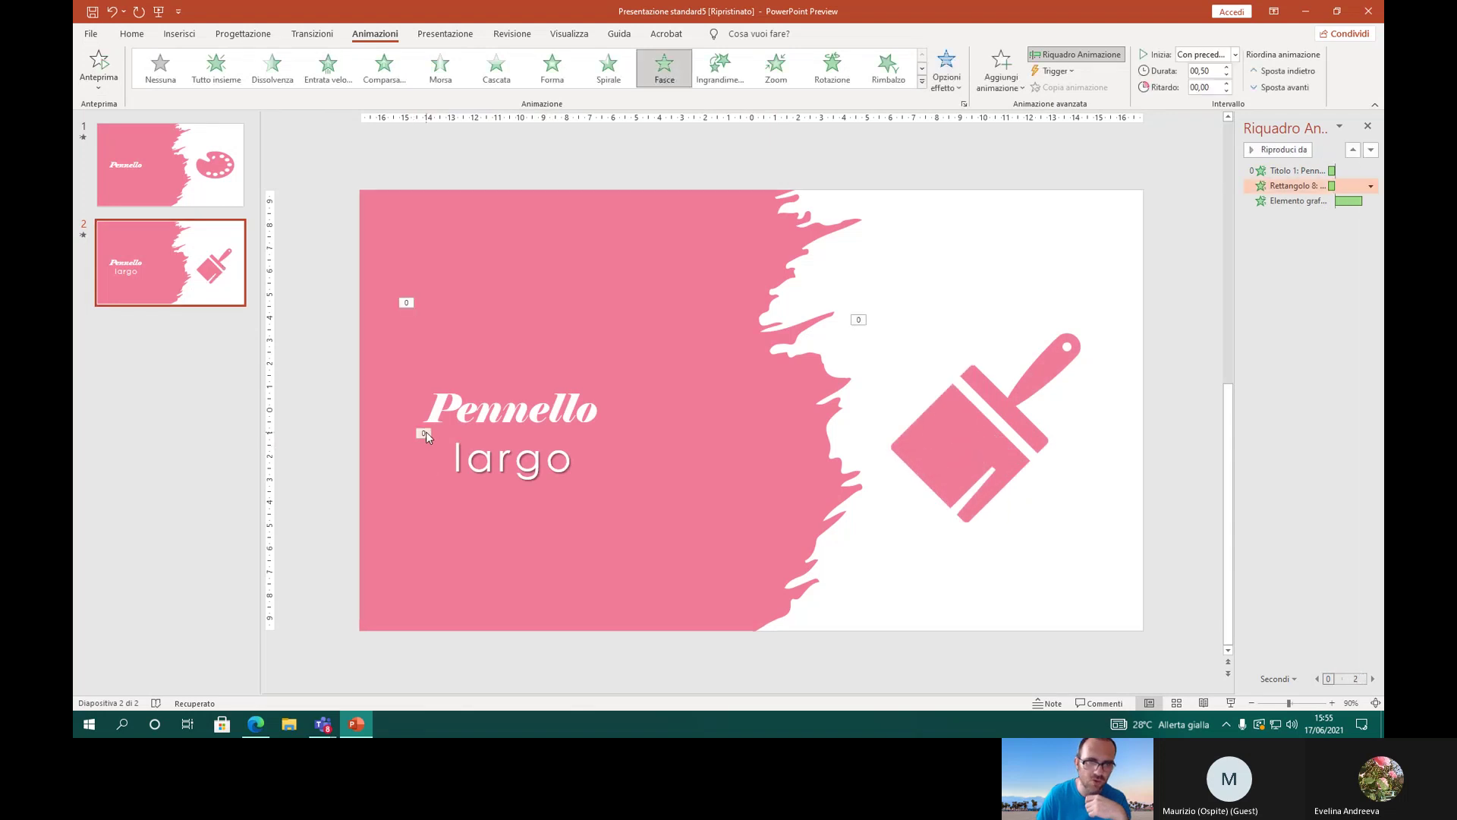
pyautogui.click(1214, 71)
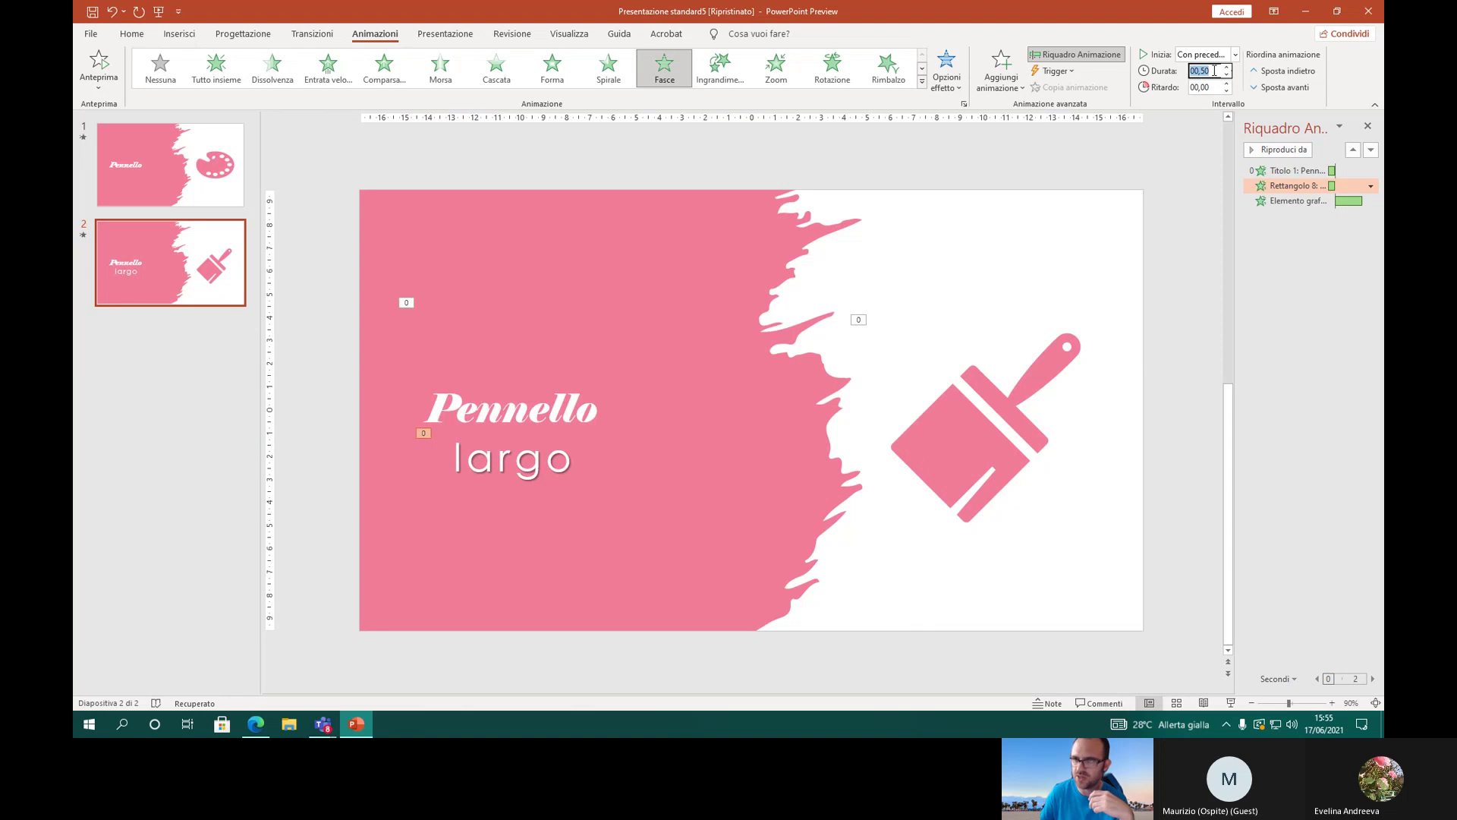
pyautogui.write('2')
pyautogui.press('Return')
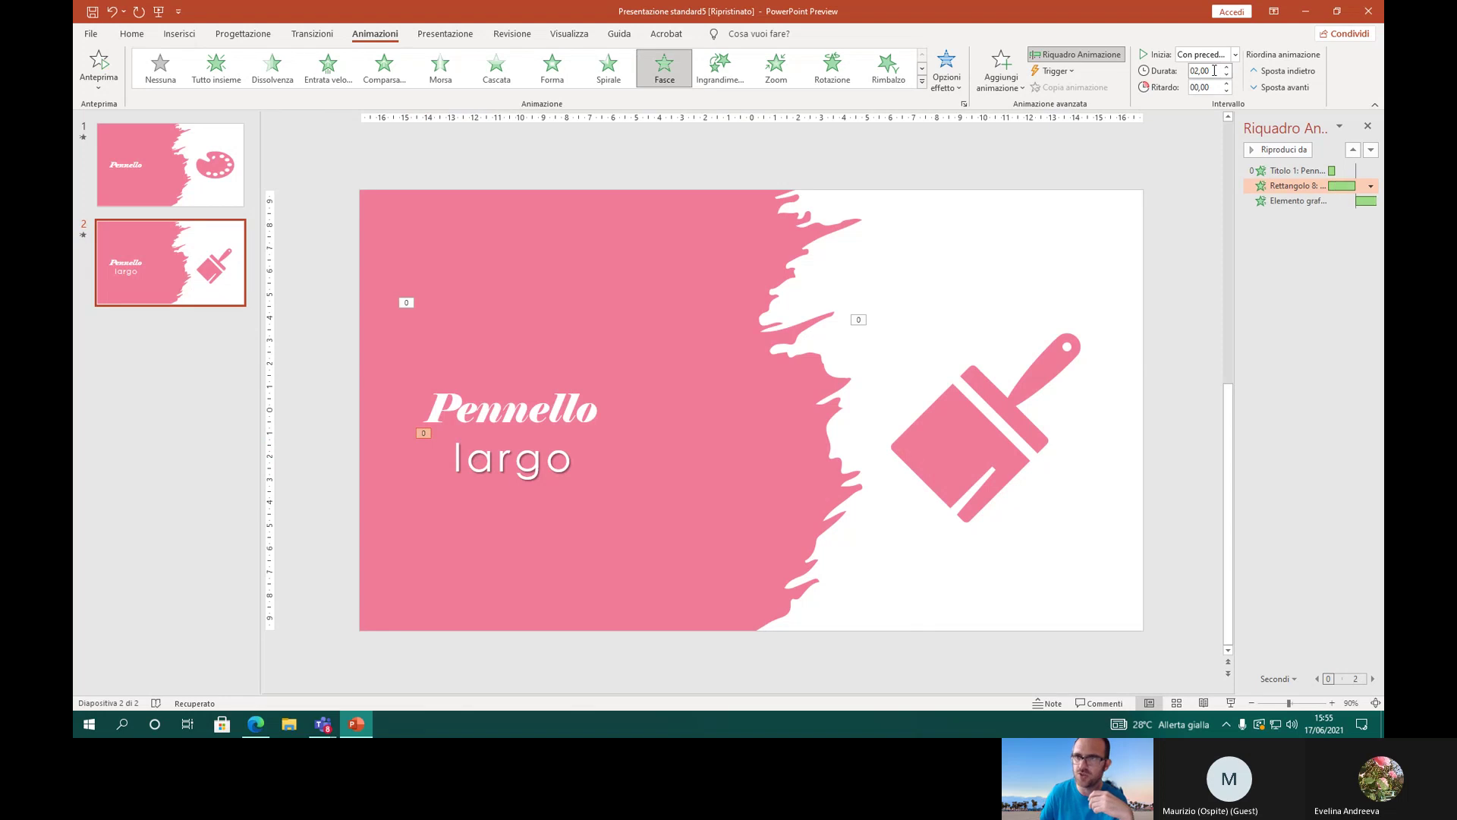
pyautogui.click(647, 166)
pyautogui.click(99, 65)
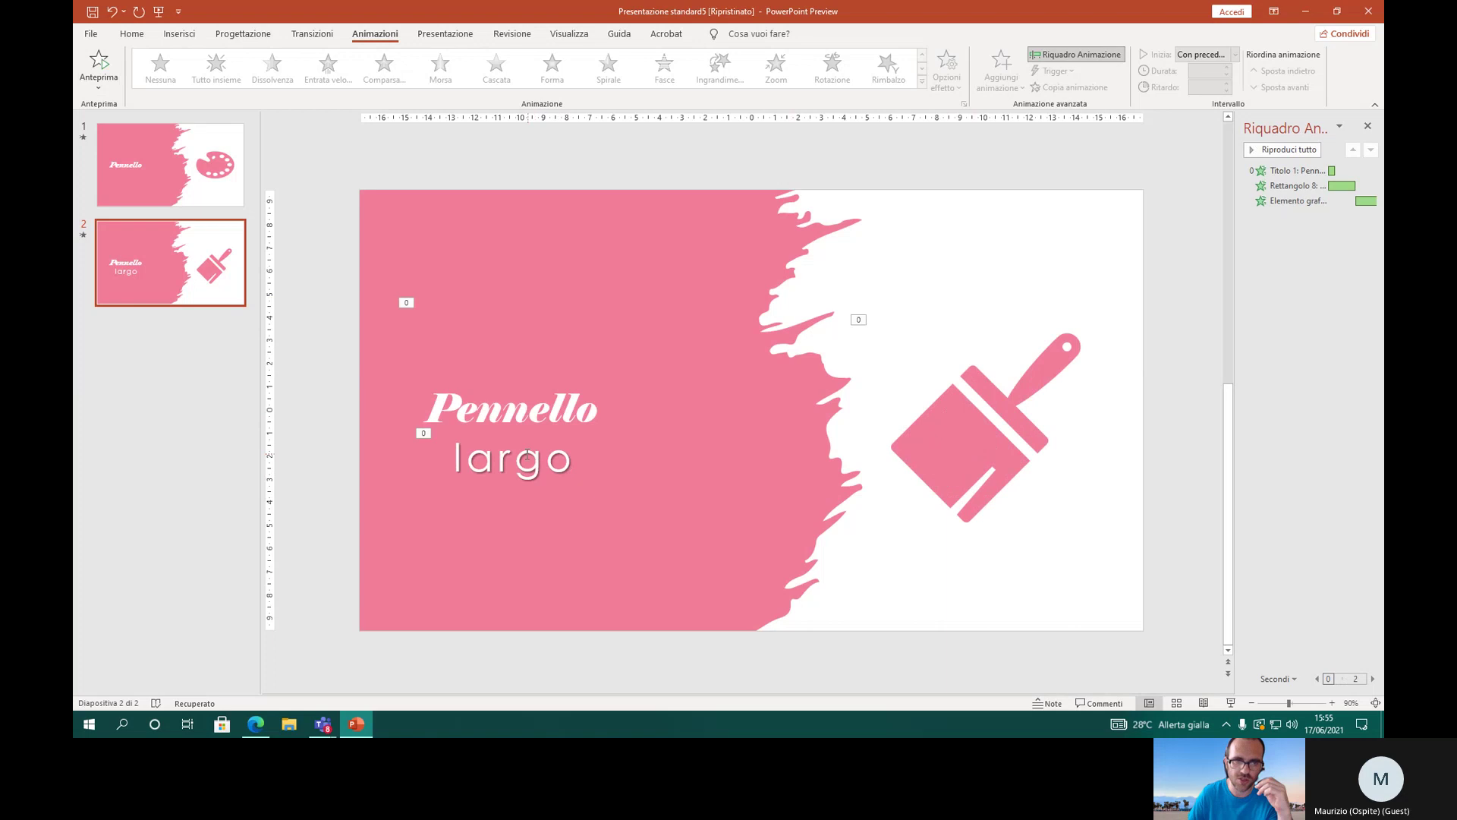
# Step: Set the duration of the brush graphic's Spirale animation to 1 second
pyautogui.click(919, 430)
pyautogui.click(1192, 71)
pyautogui.moveTo(1217, 72); pyautogui.dragTo(1189, 75)
pyautogui.write('1')
pyautogui.press('Return')
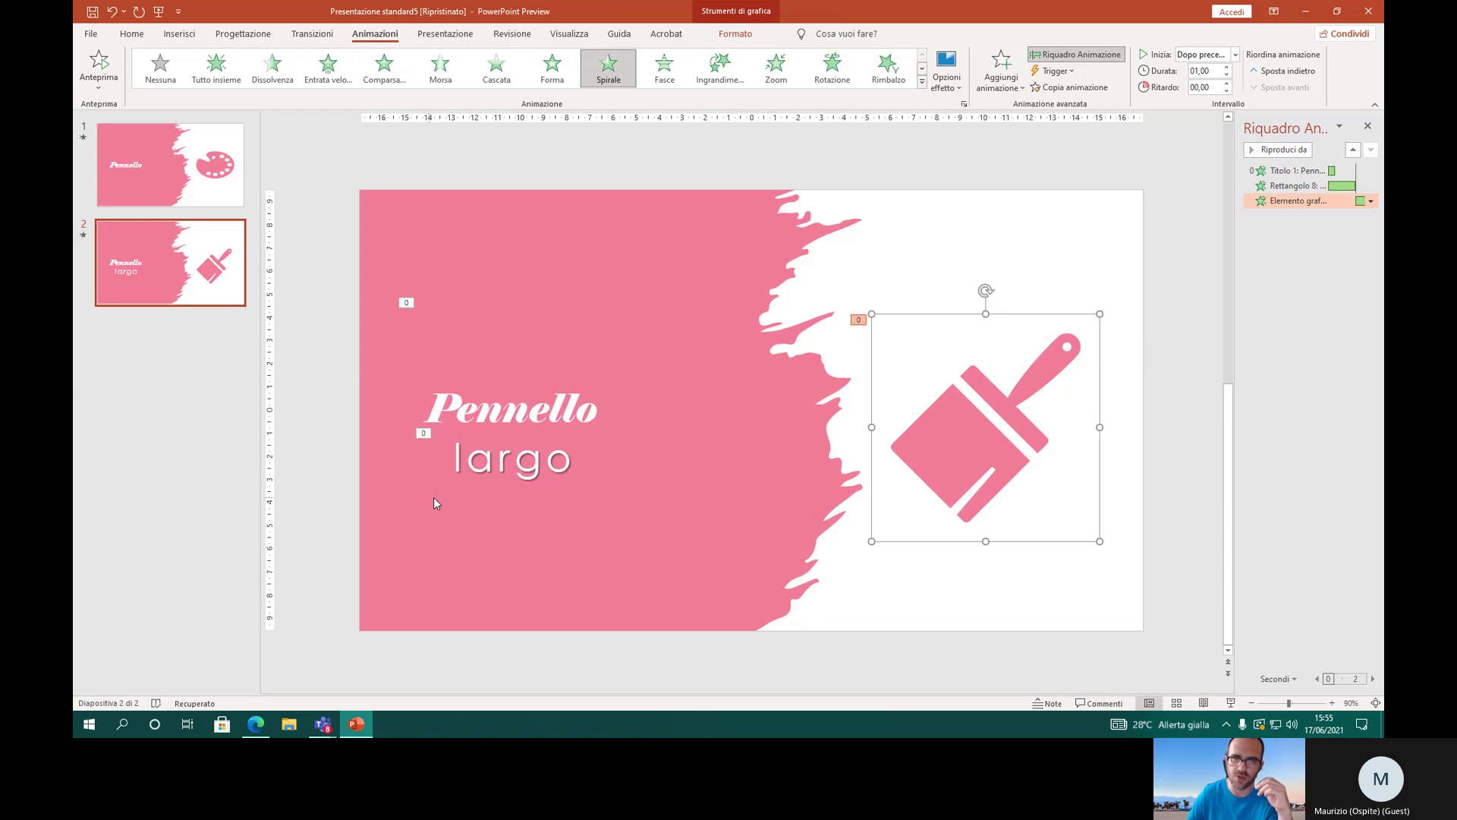
# Step: Set the "largo" text's Fasce animation duration to 1 second and preview the slide's animations
pyautogui.click(489, 448)
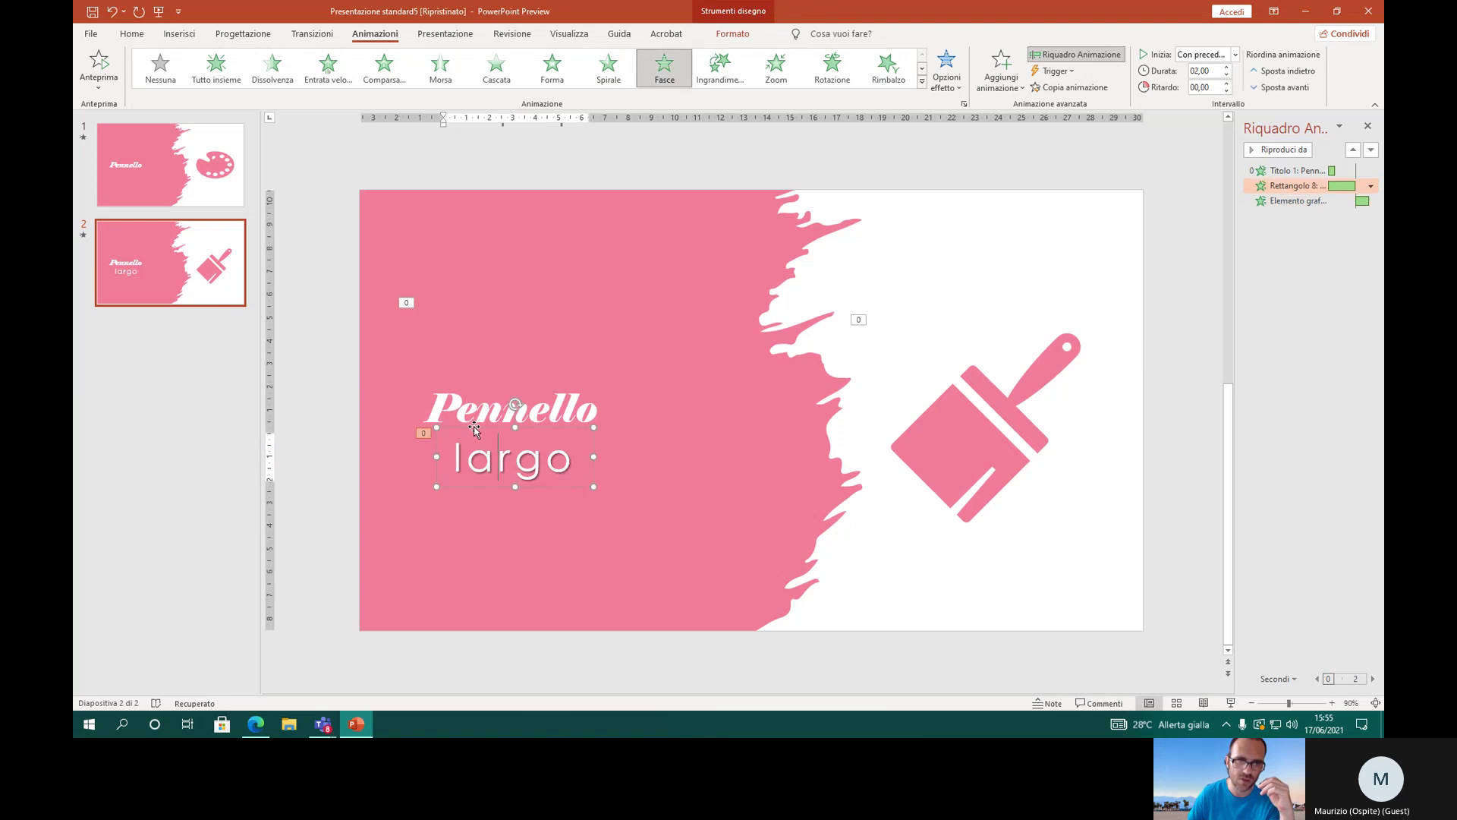
pyautogui.click(469, 426)
pyautogui.doubleClick(1205, 76)
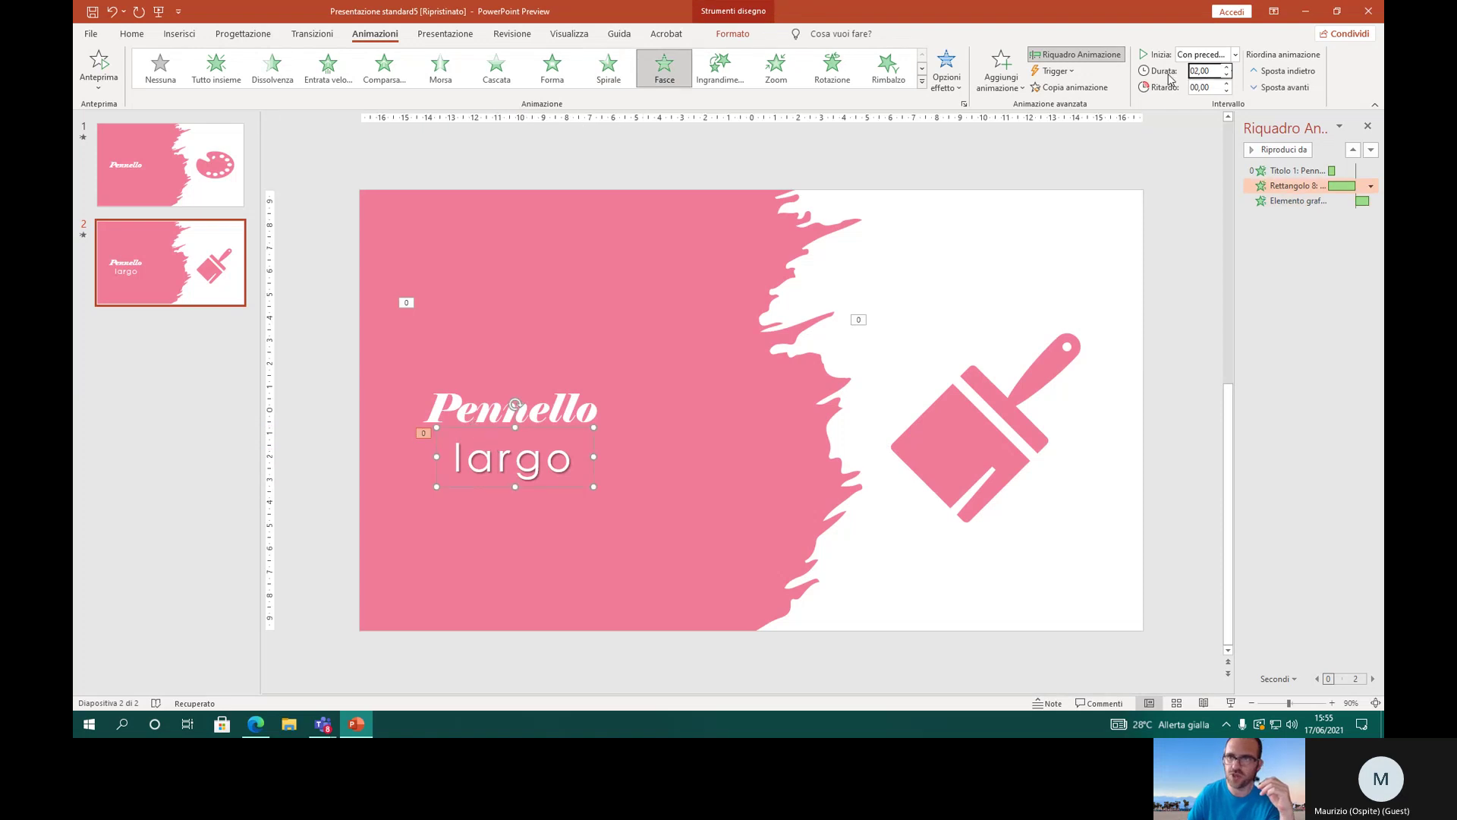
pyautogui.write('1')
pyautogui.press('Return')
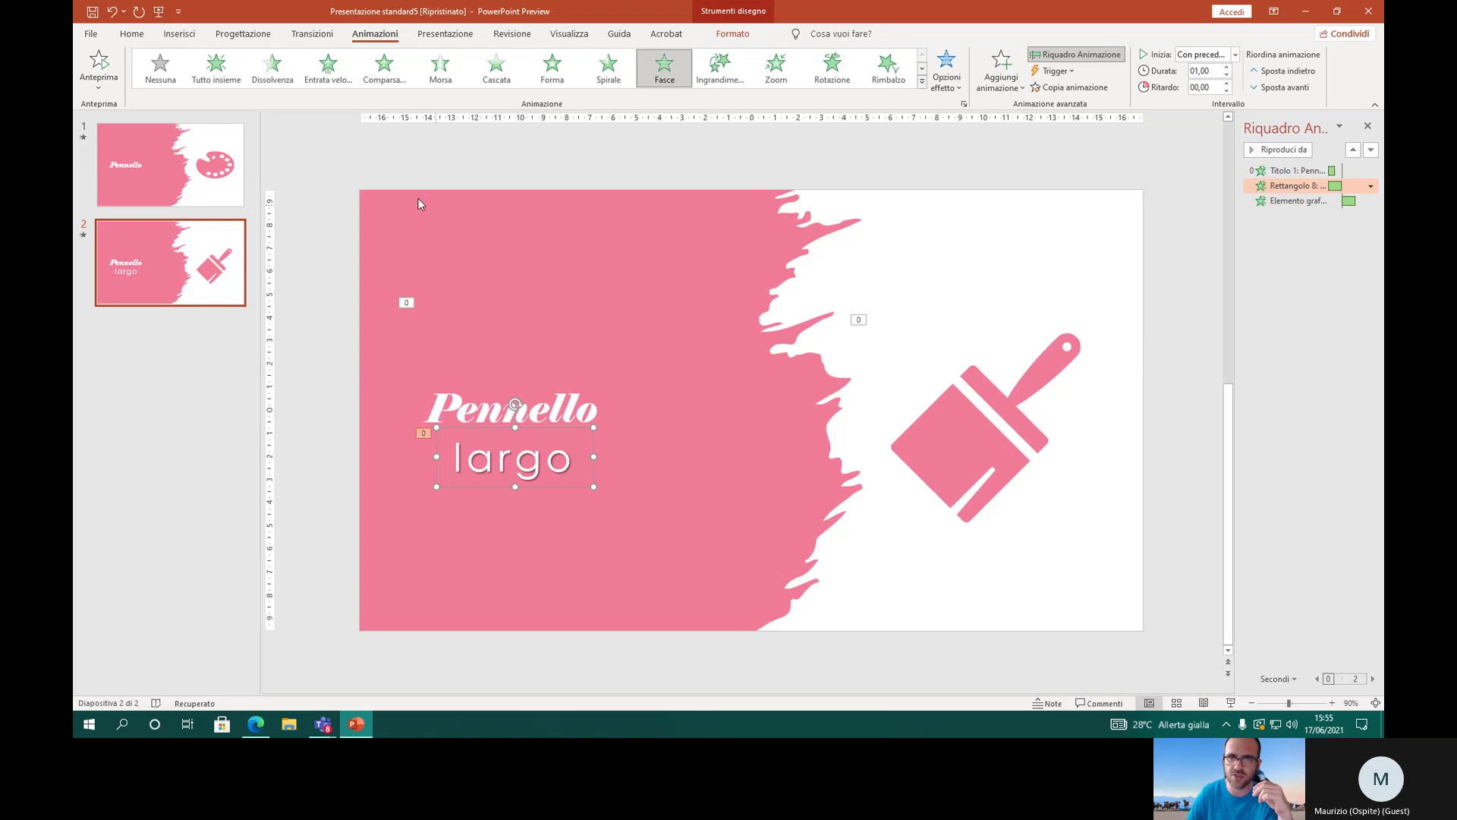
pyautogui.click(389, 185)
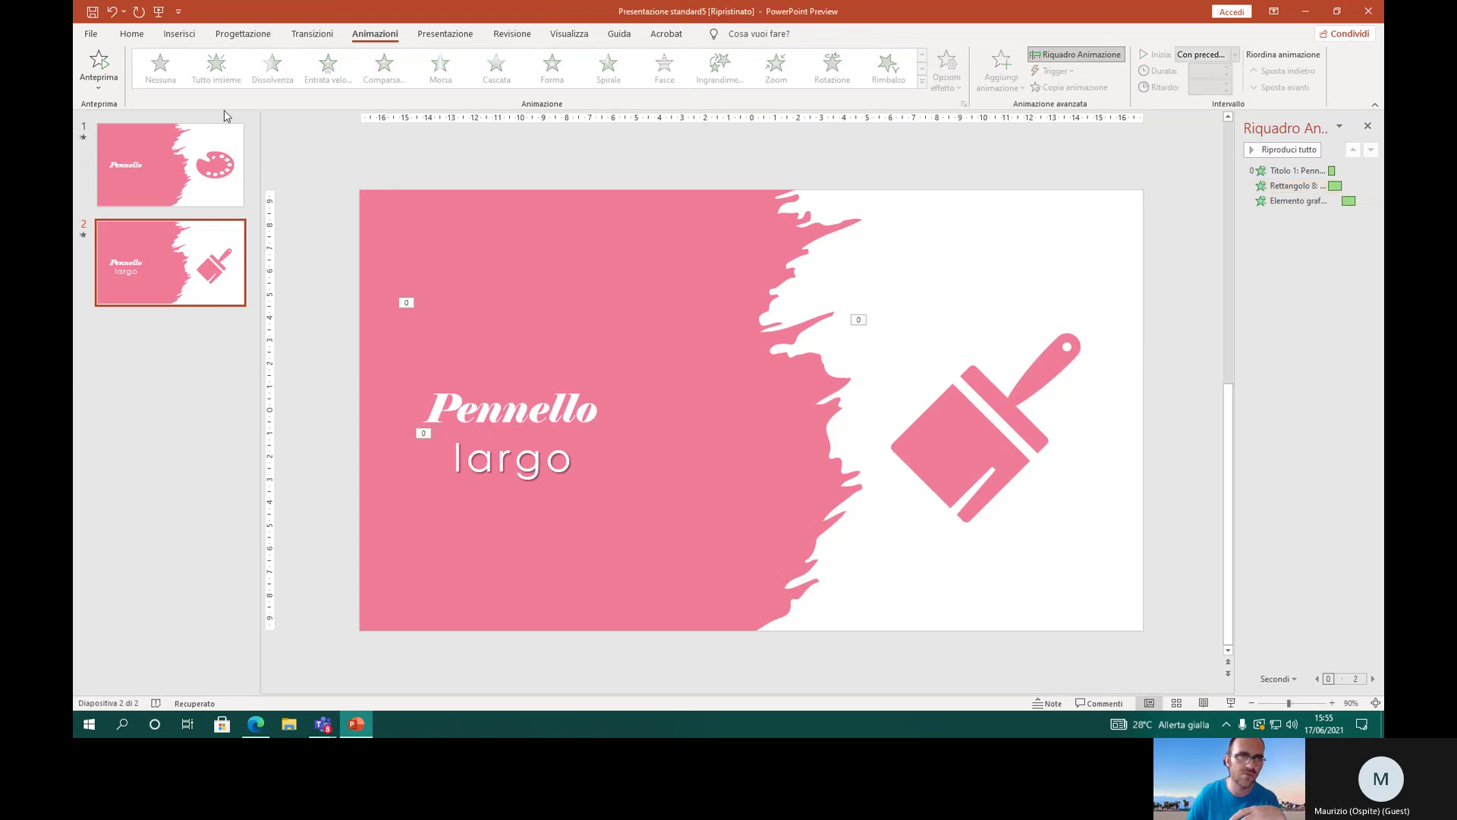
pyautogui.click(98, 64)
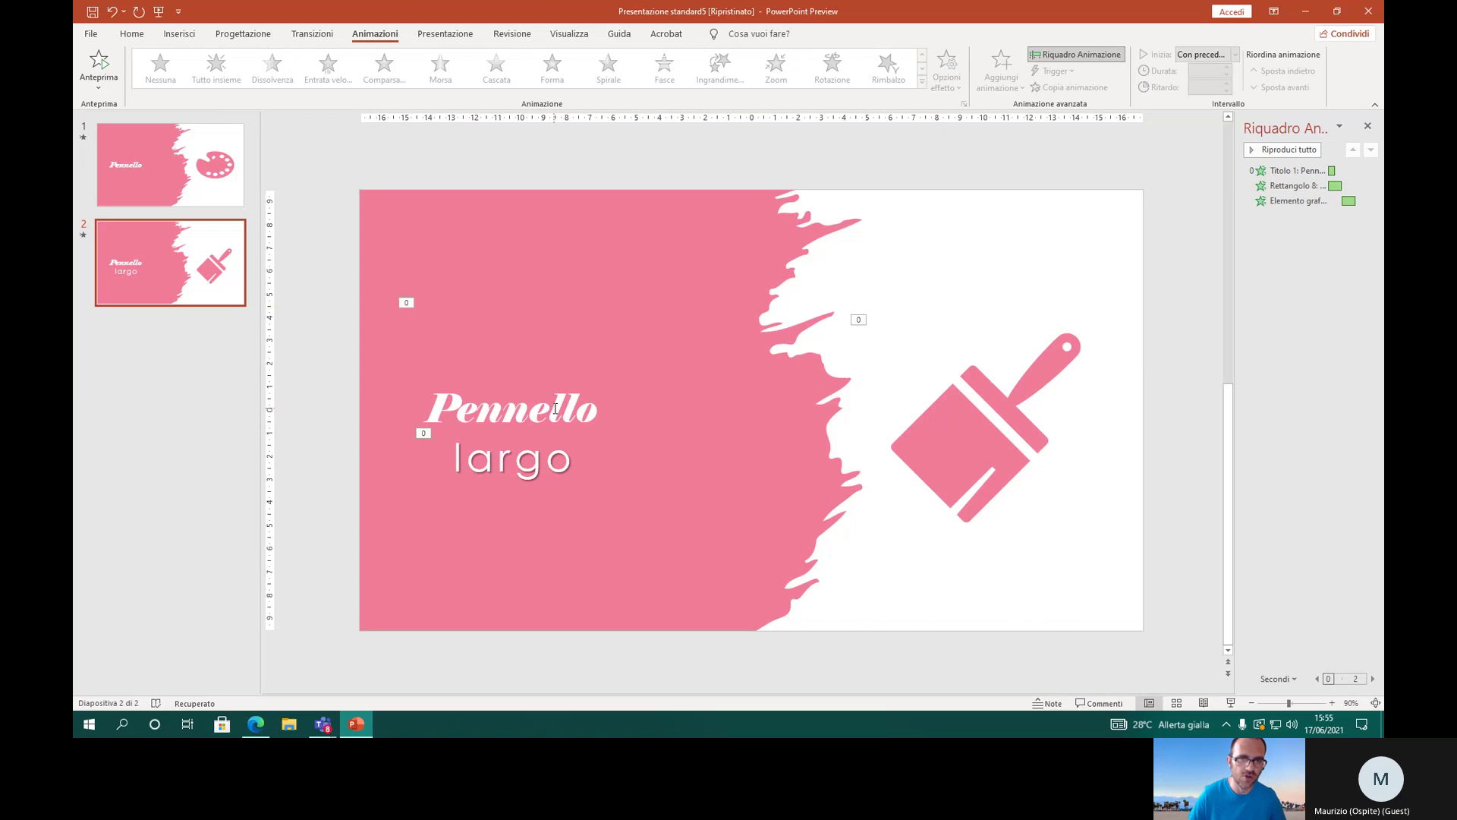
# Step: Set the direction of the "Pennello" title's Morsa animation to Apertura verticale
pyautogui.click(455, 406)
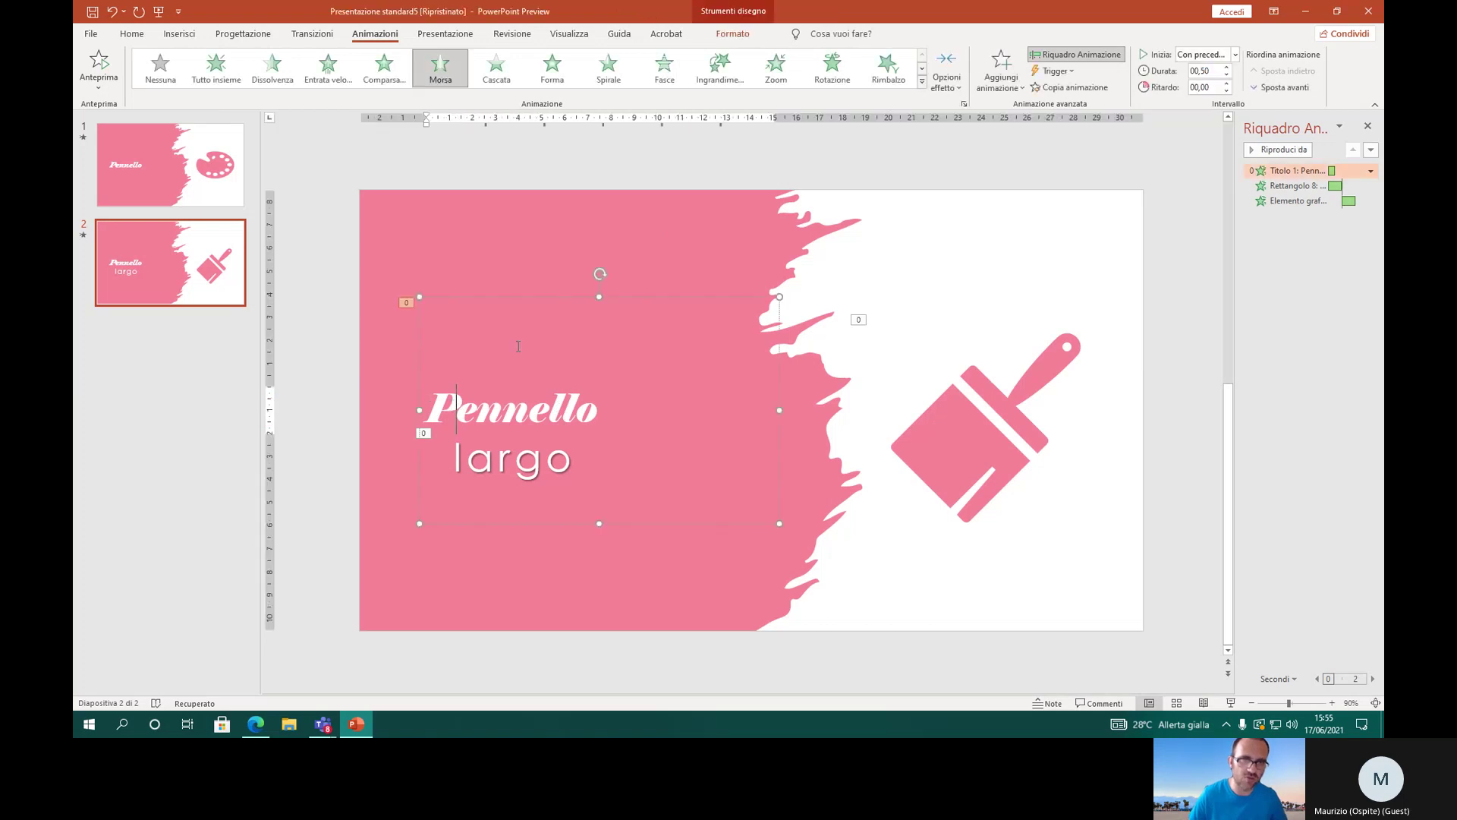
pyautogui.click(463, 296)
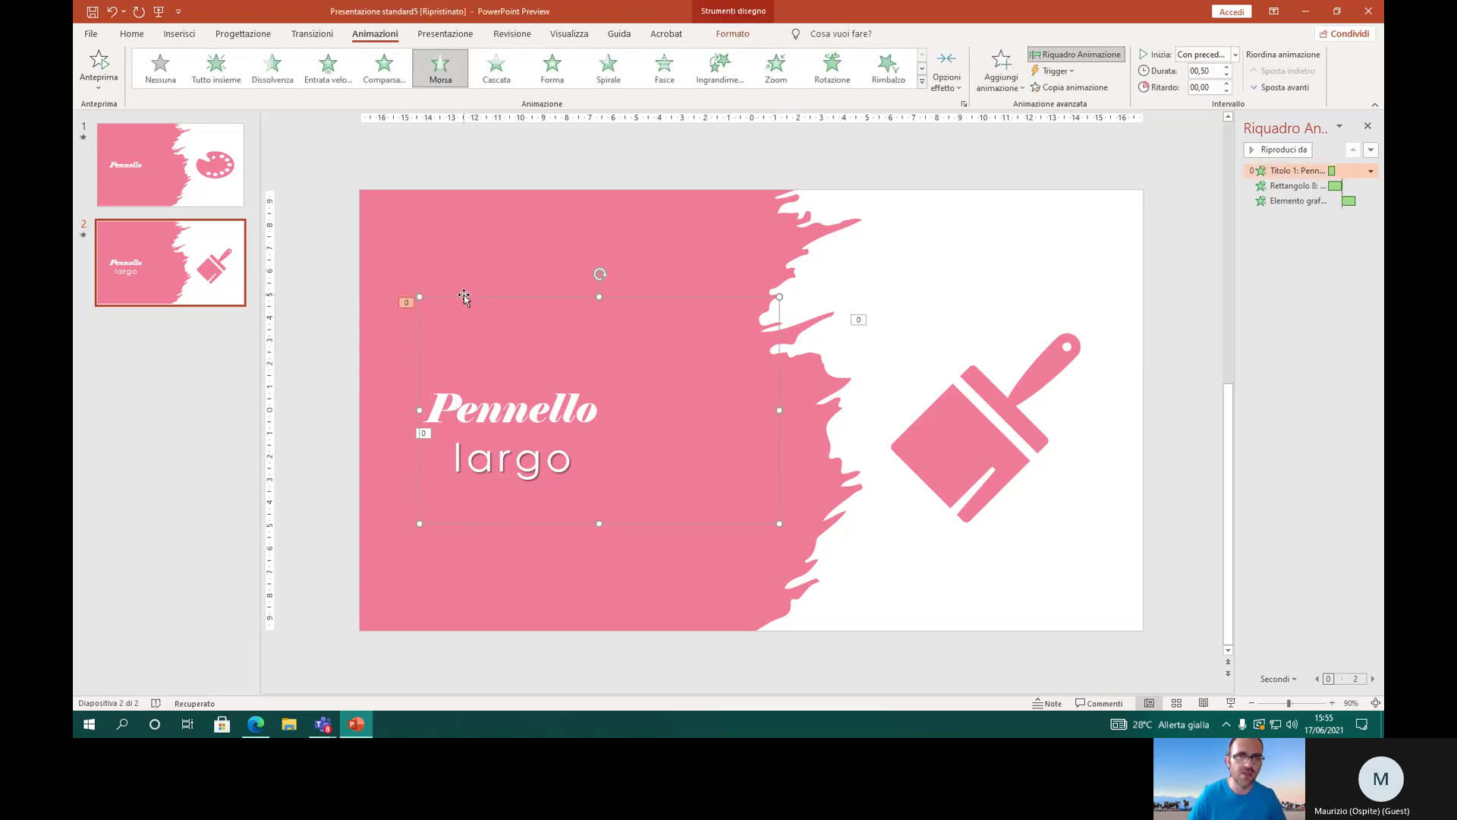
pyautogui.click(621, 157)
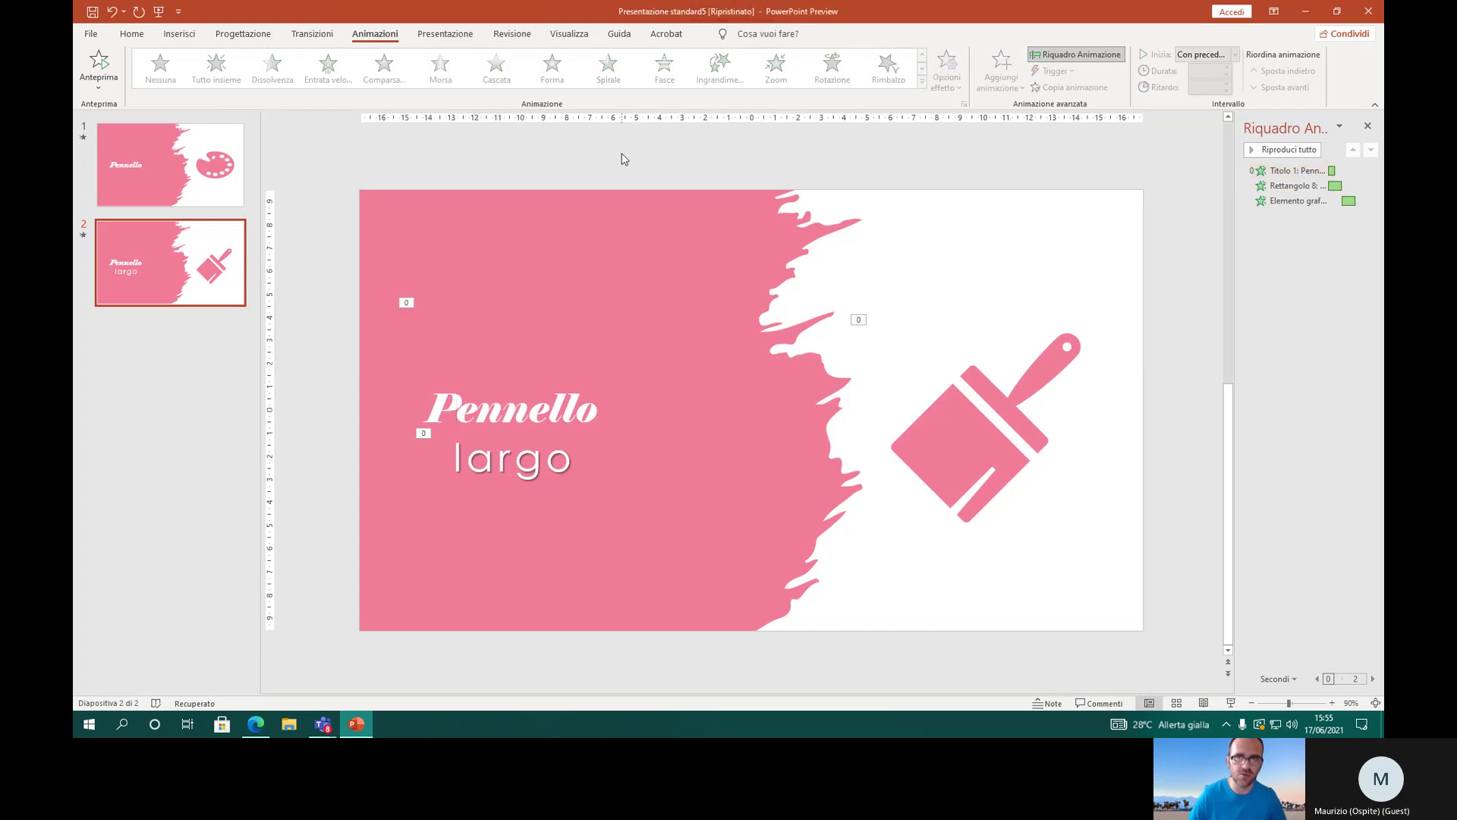
pyautogui.click(540, 436)
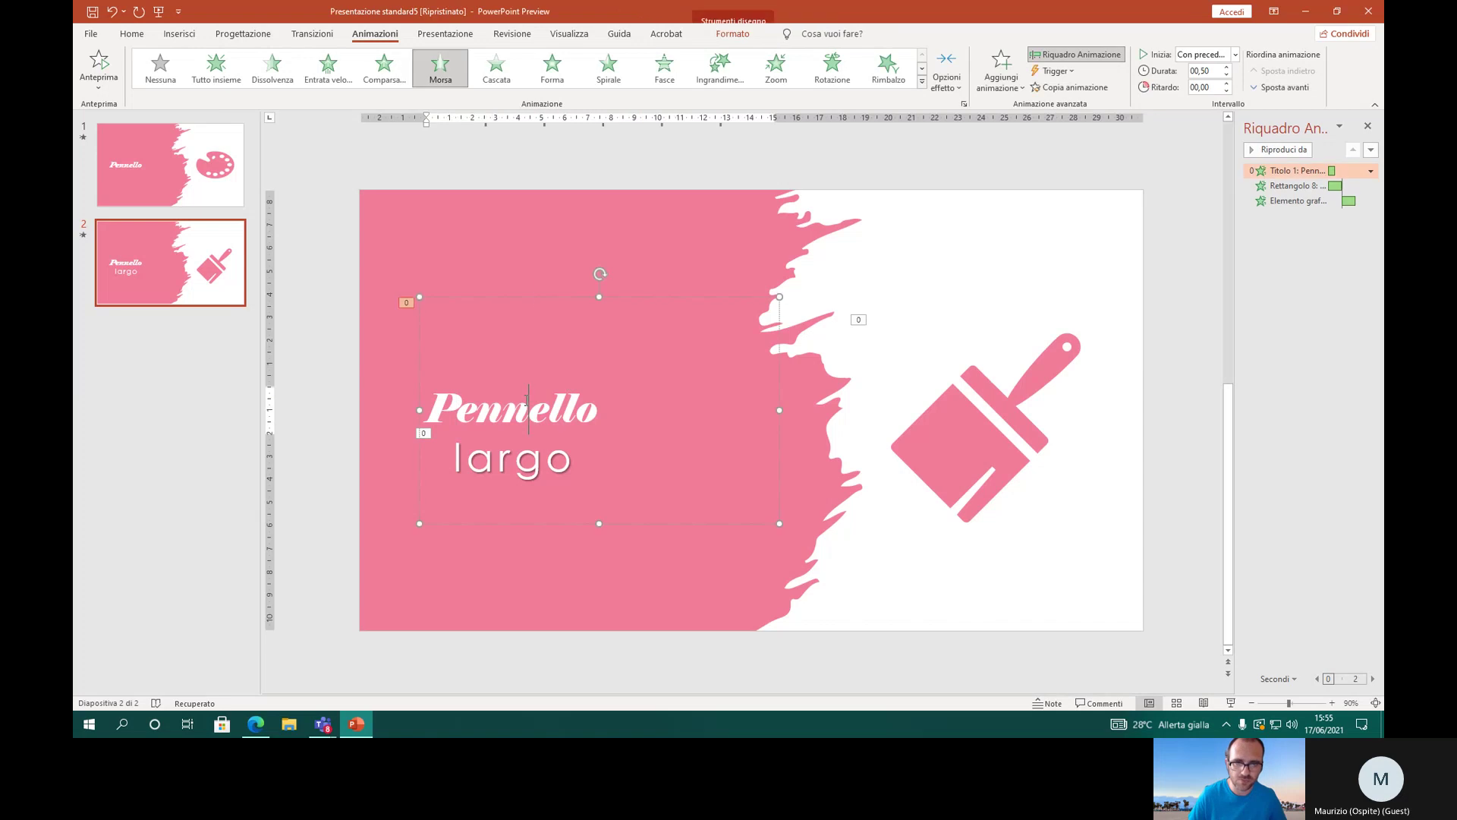
pyautogui.click(526, 296)
pyautogui.click(947, 76)
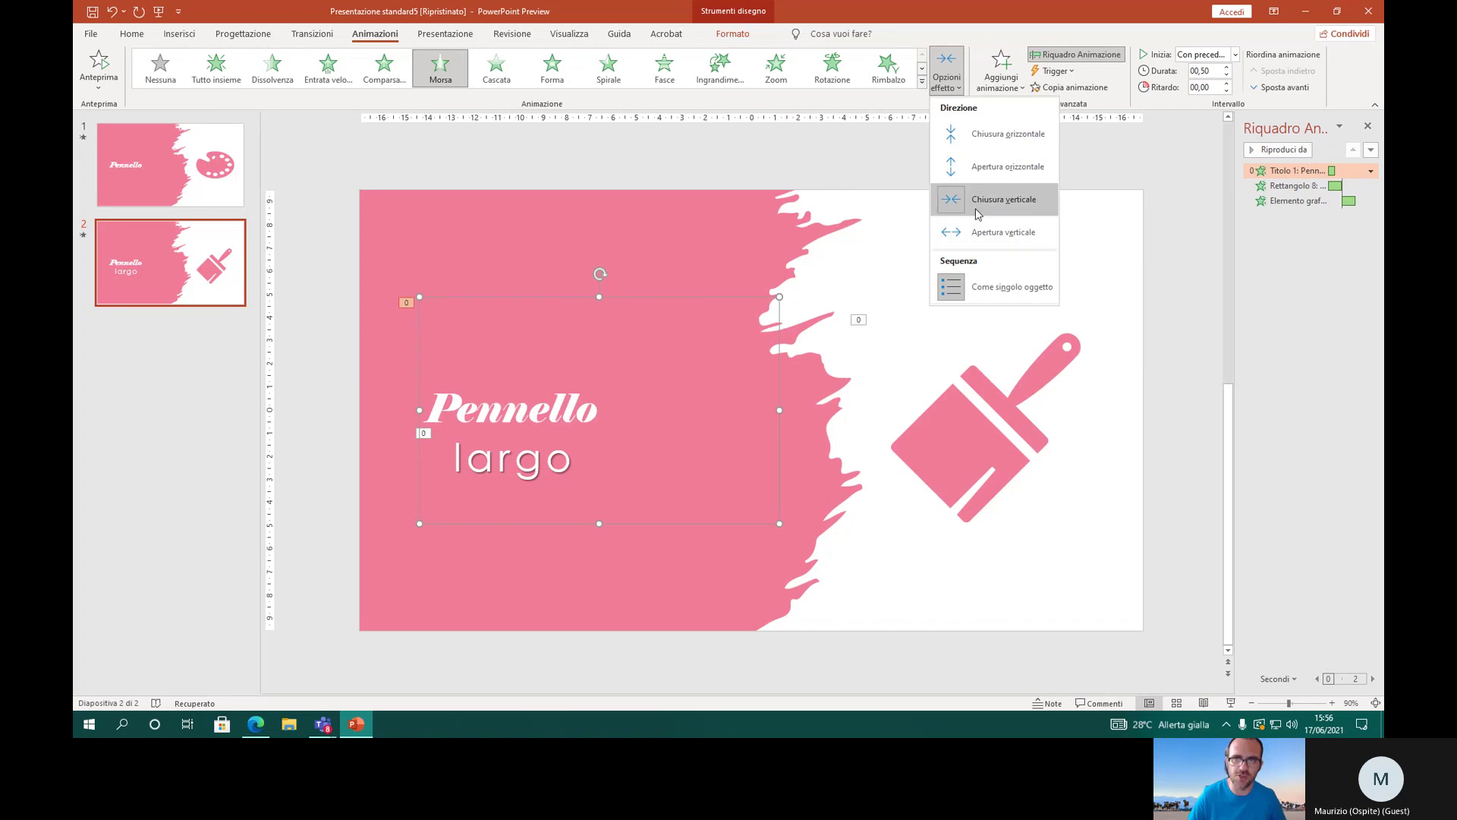
pyautogui.click(976, 236)
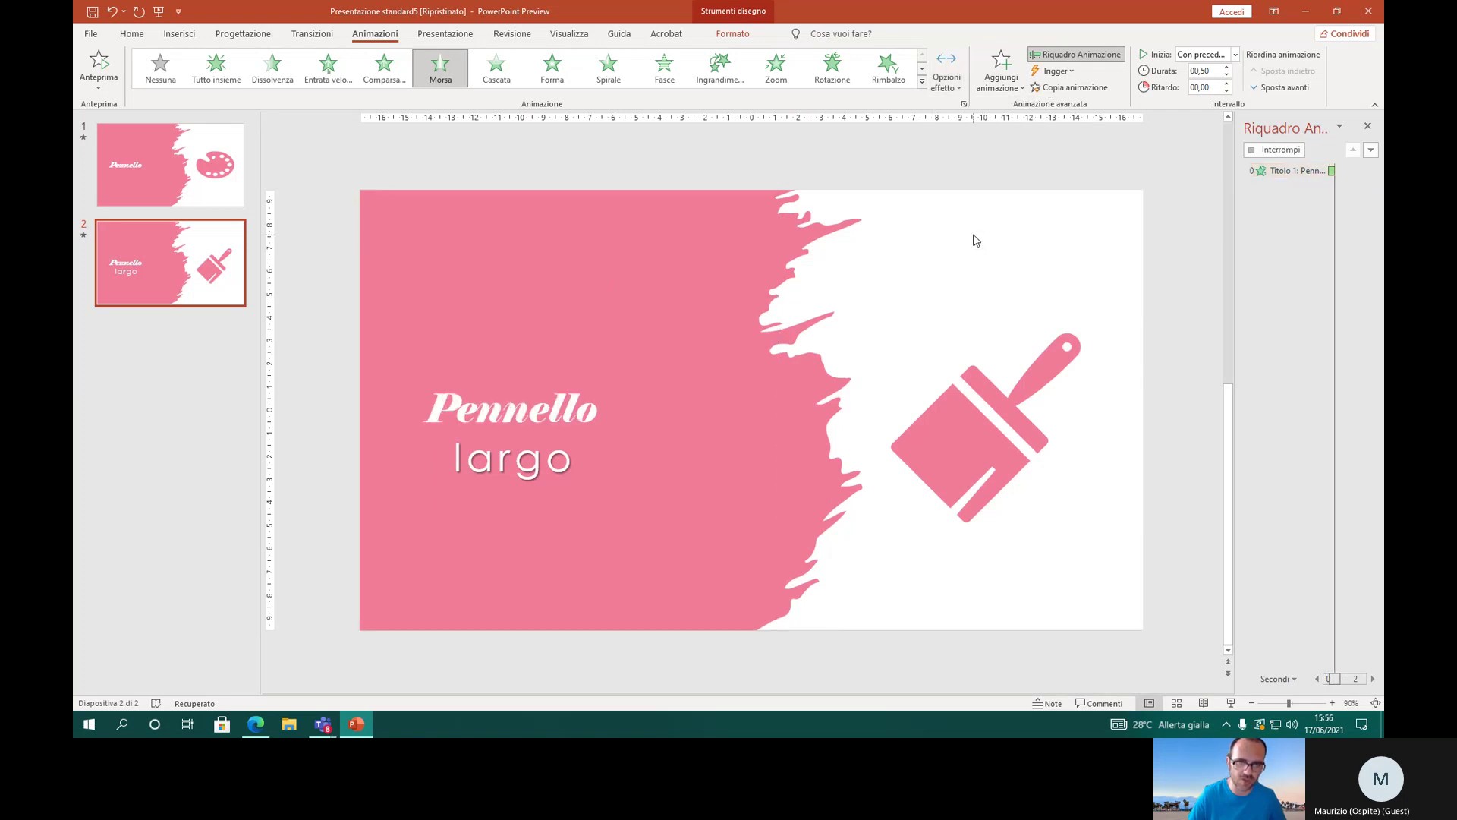
# Step: Change the direction of the "Pennello" title's Morsa animation to Apertura orizzontale
pyautogui.click(948, 79)
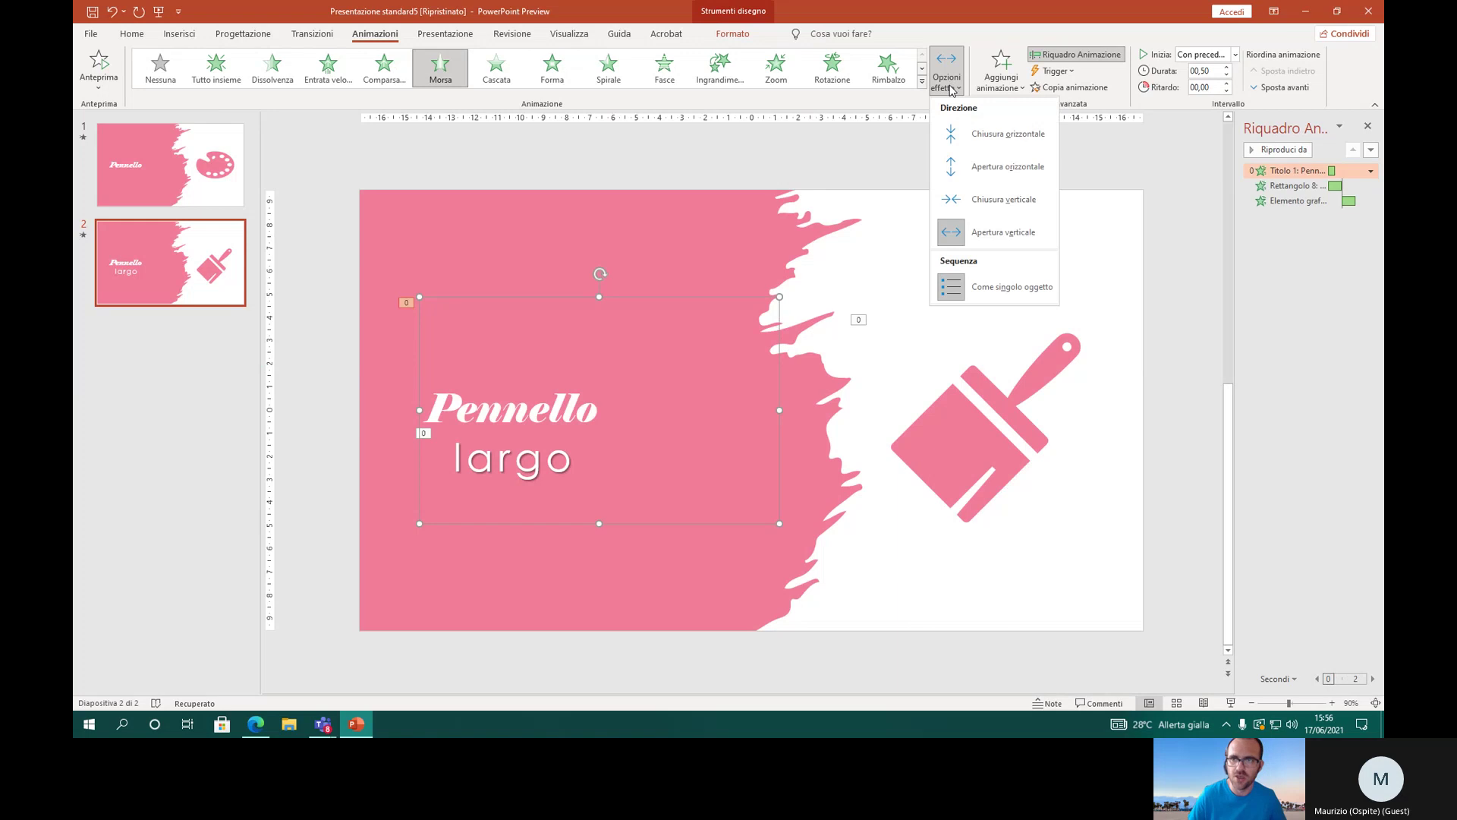
pyautogui.click(976, 173)
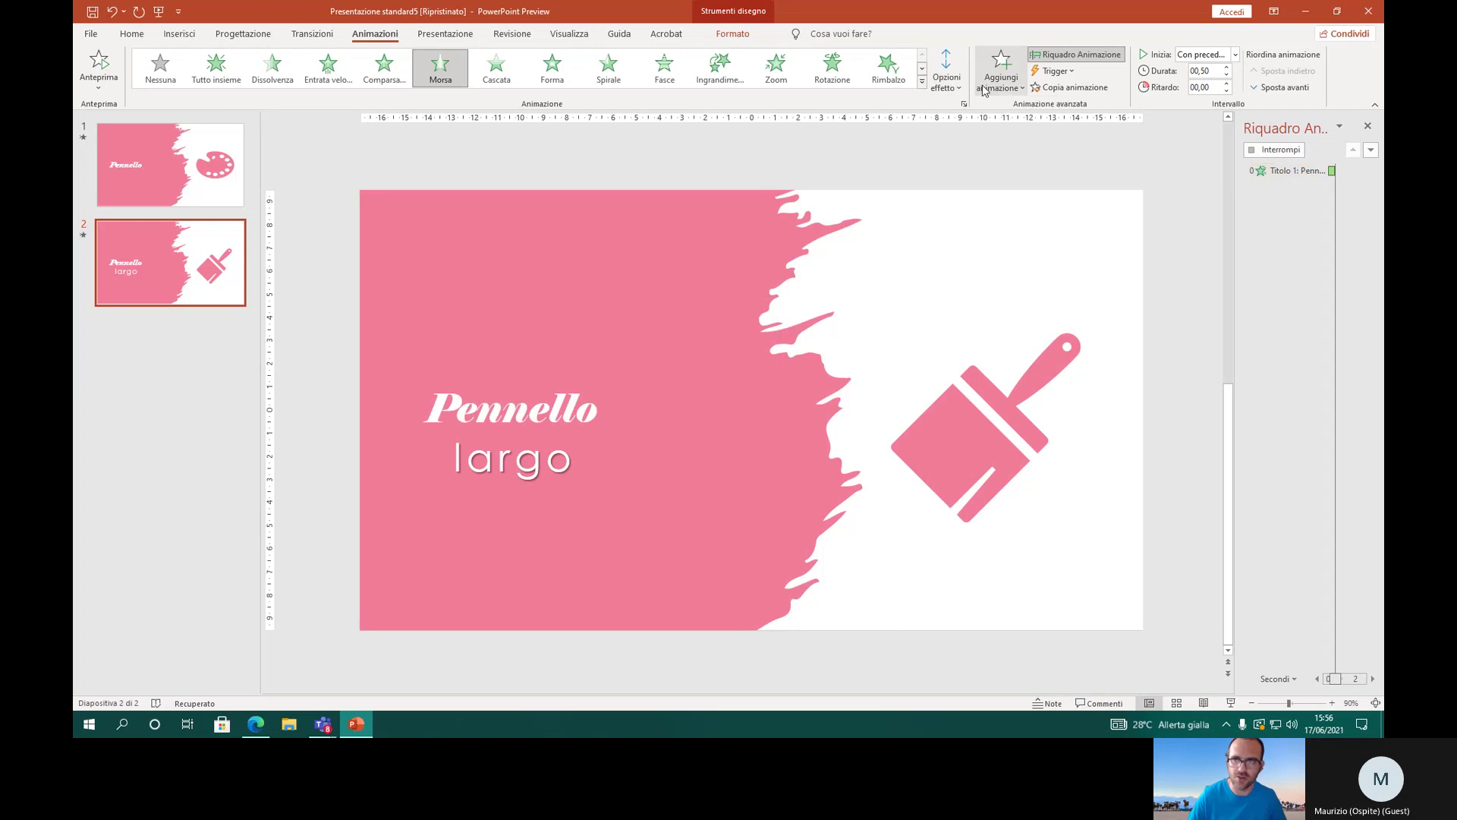
pyautogui.click(1004, 85)
pyautogui.click(1003, 85)
# Step: Open the effect options of the "Pennello" title's Morsa animation
pyautogui.click(960, 89)
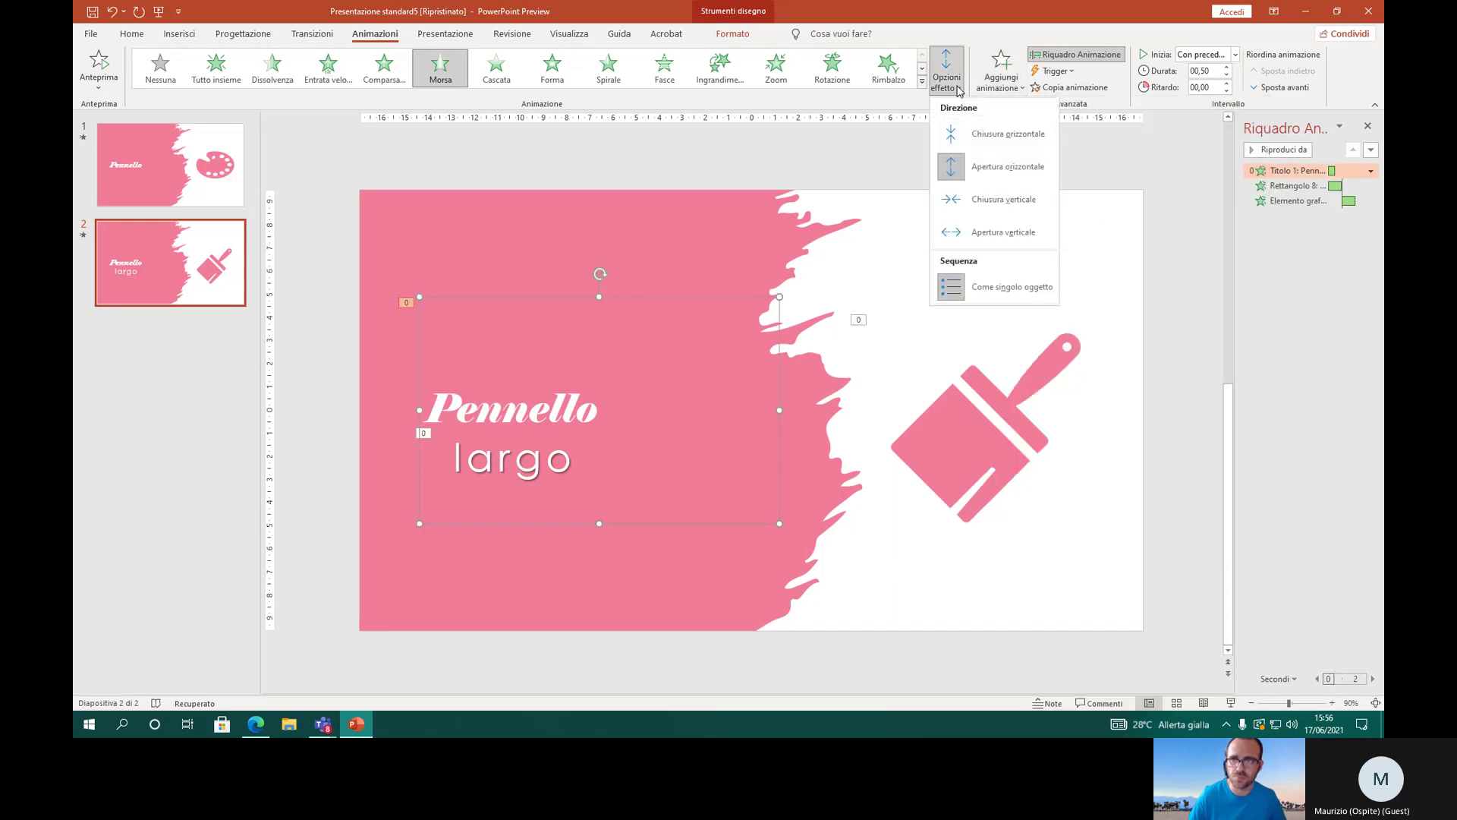